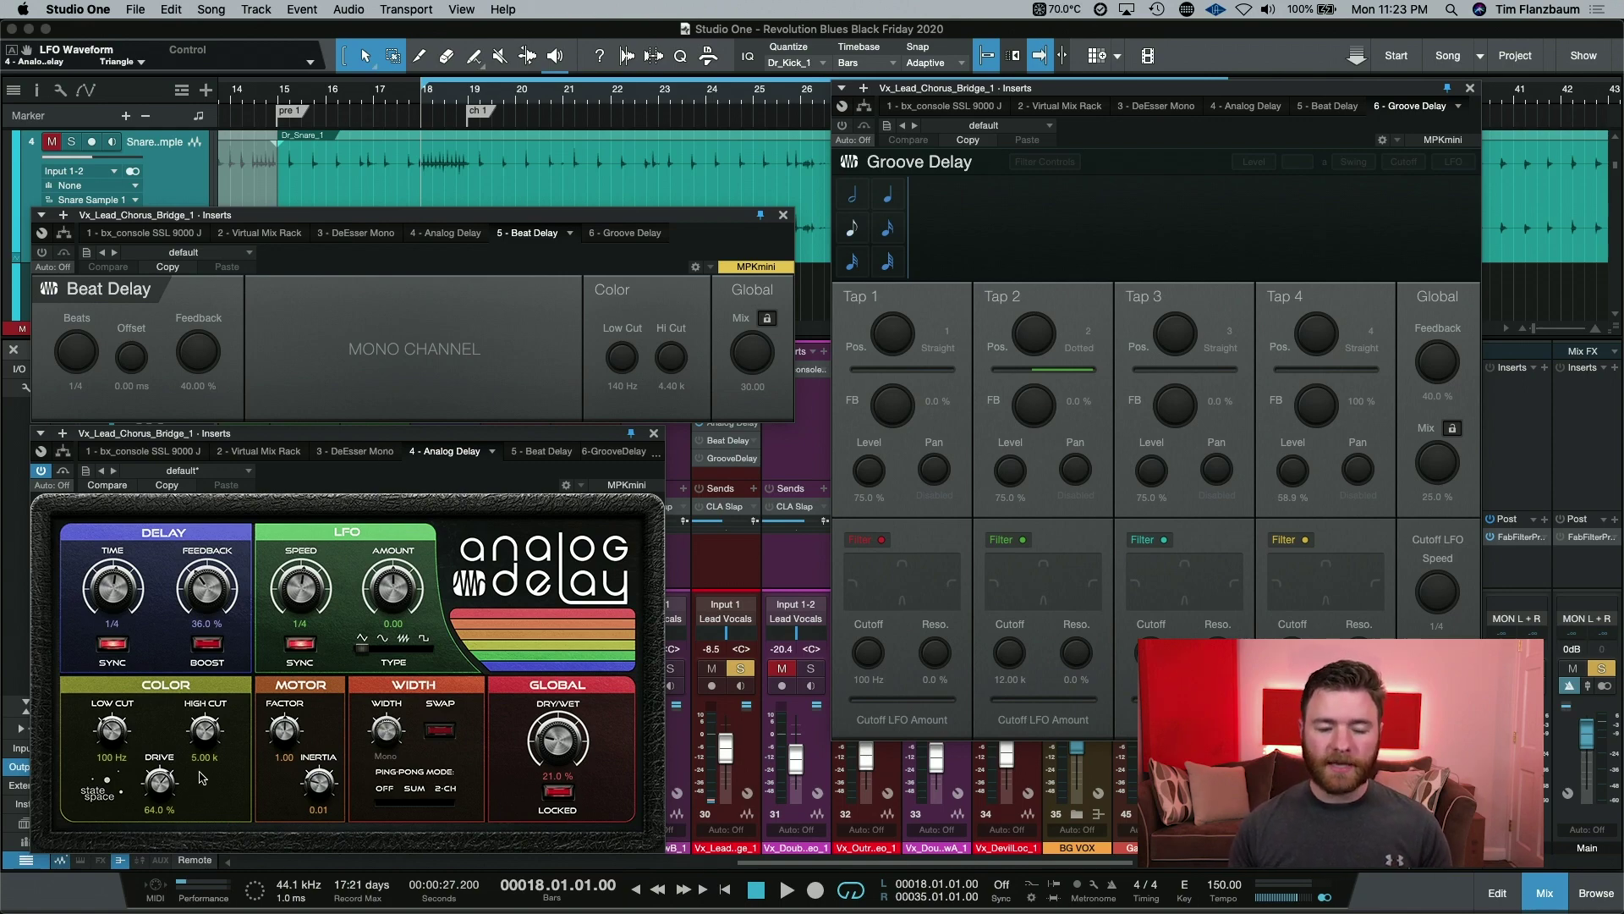
# Step: Activate the Beat Delay and sweep its Beats value to 1/64 T, up to 4 Bars, and back to 1/8 D
pyautogui.click(42, 253)
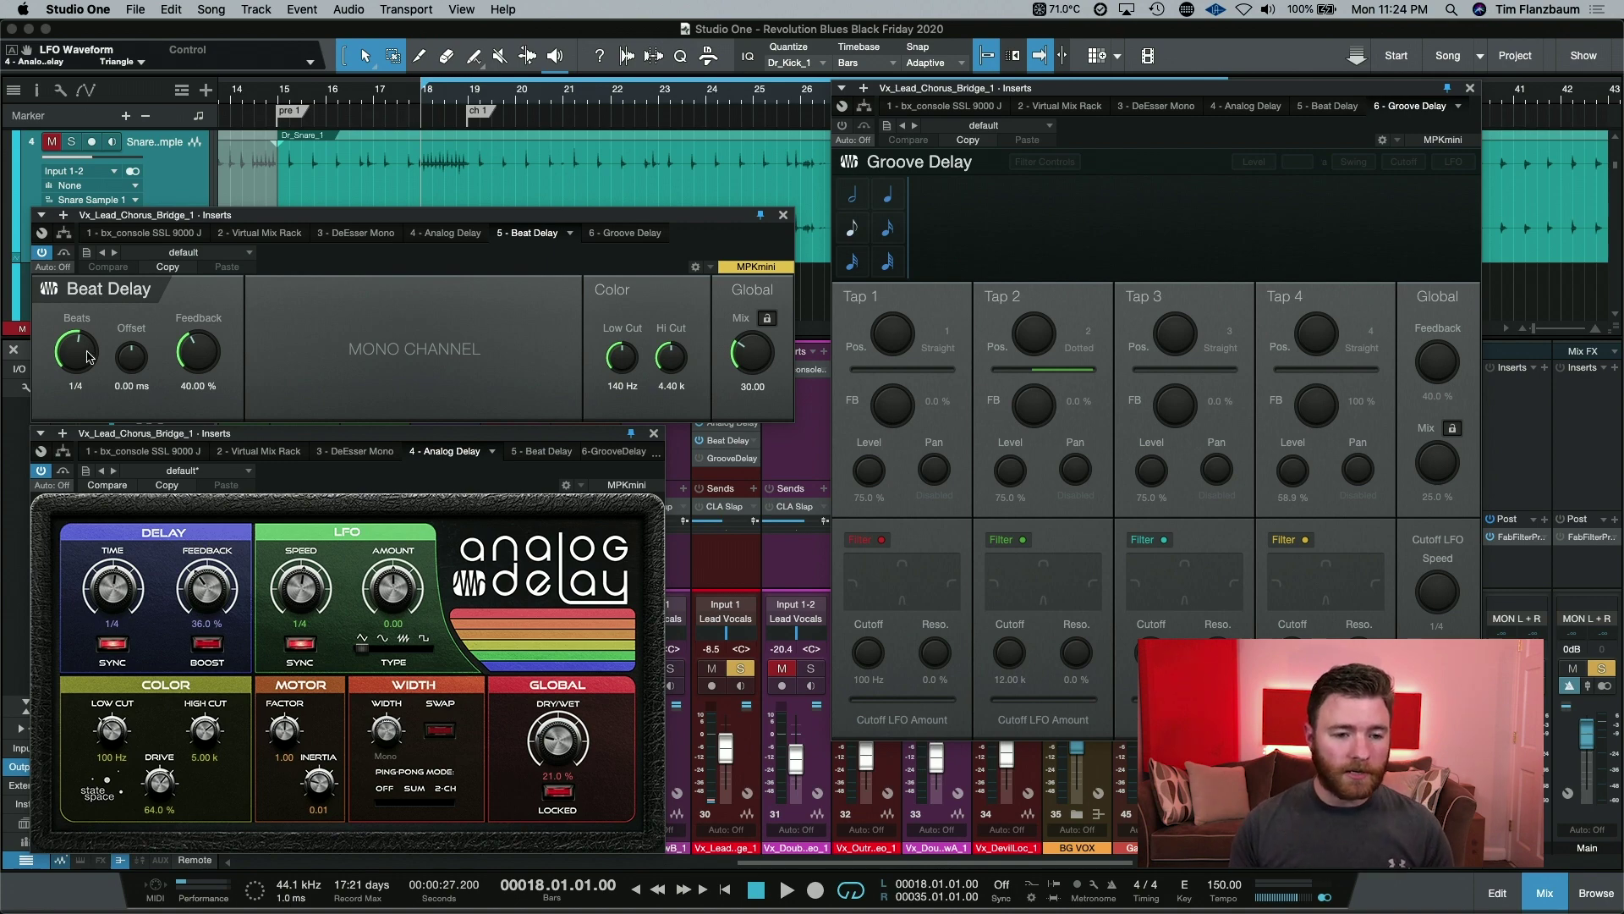
pyautogui.moveTo(89, 356); pyautogui.dragTo(86, 446)
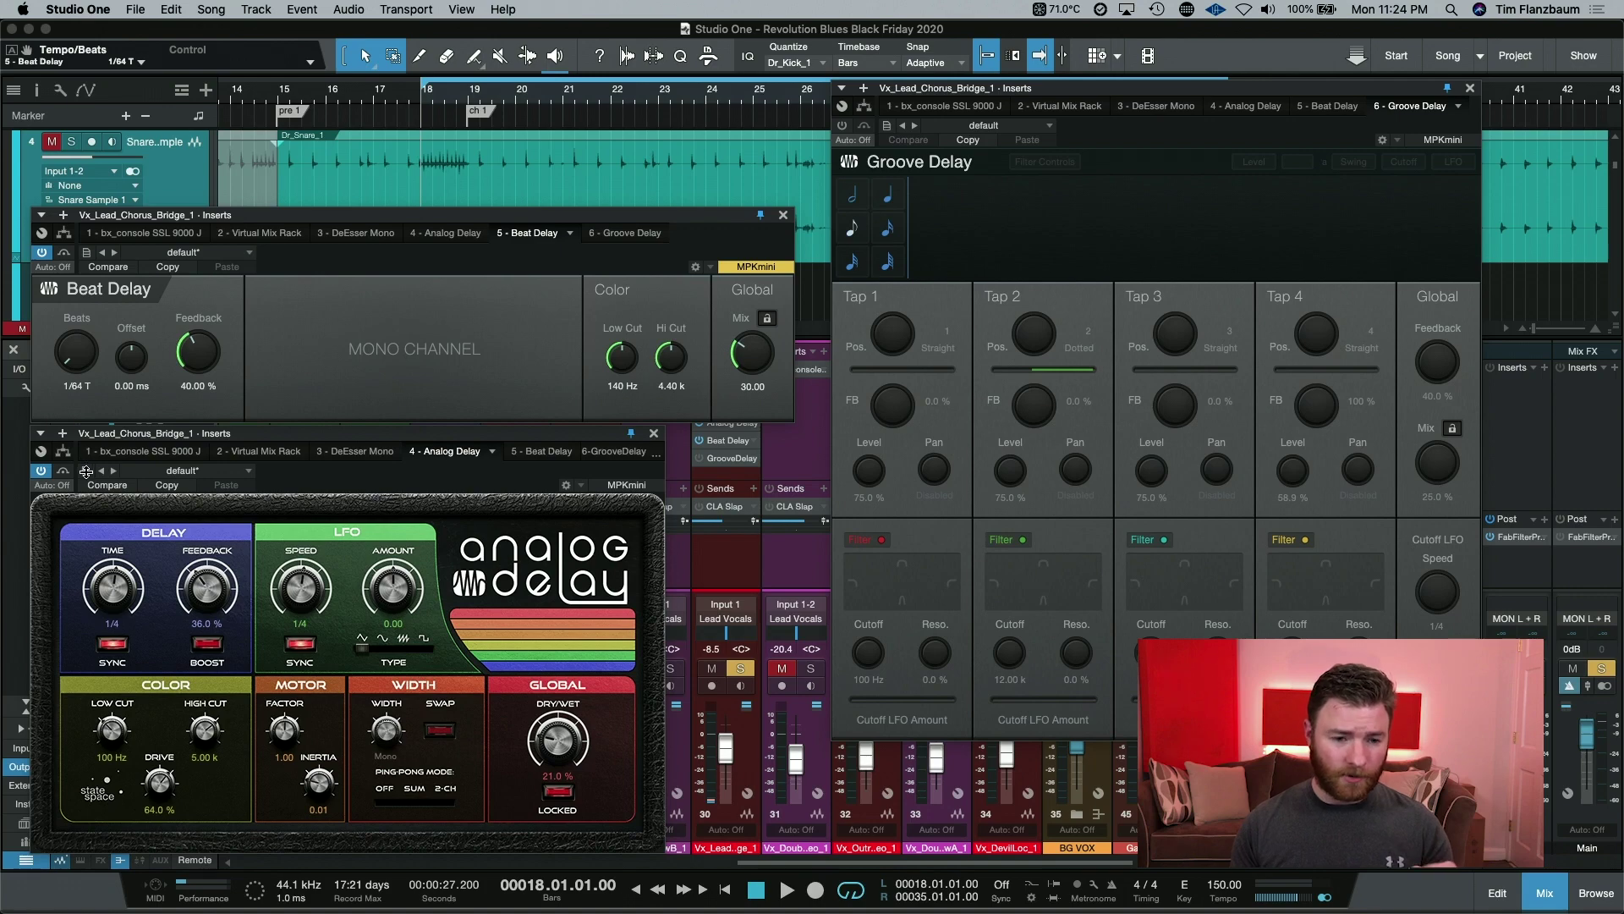
pyautogui.moveTo(86, 471); pyautogui.dragTo(76, 251)
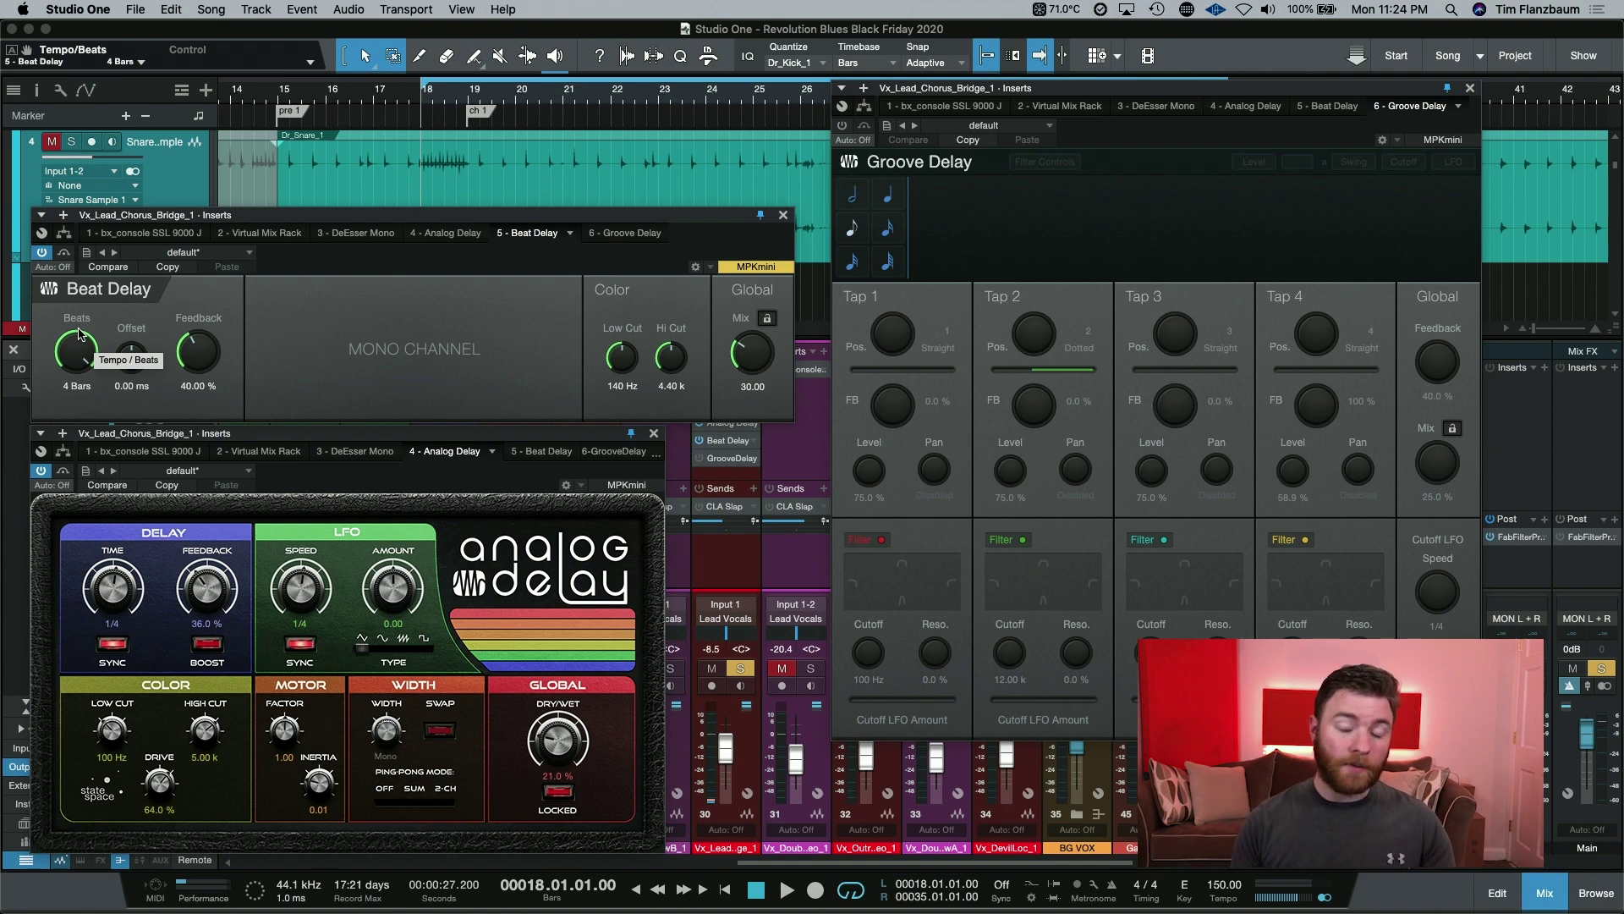
pyautogui.moveTo(71, 365); pyautogui.dragTo(73, 451)
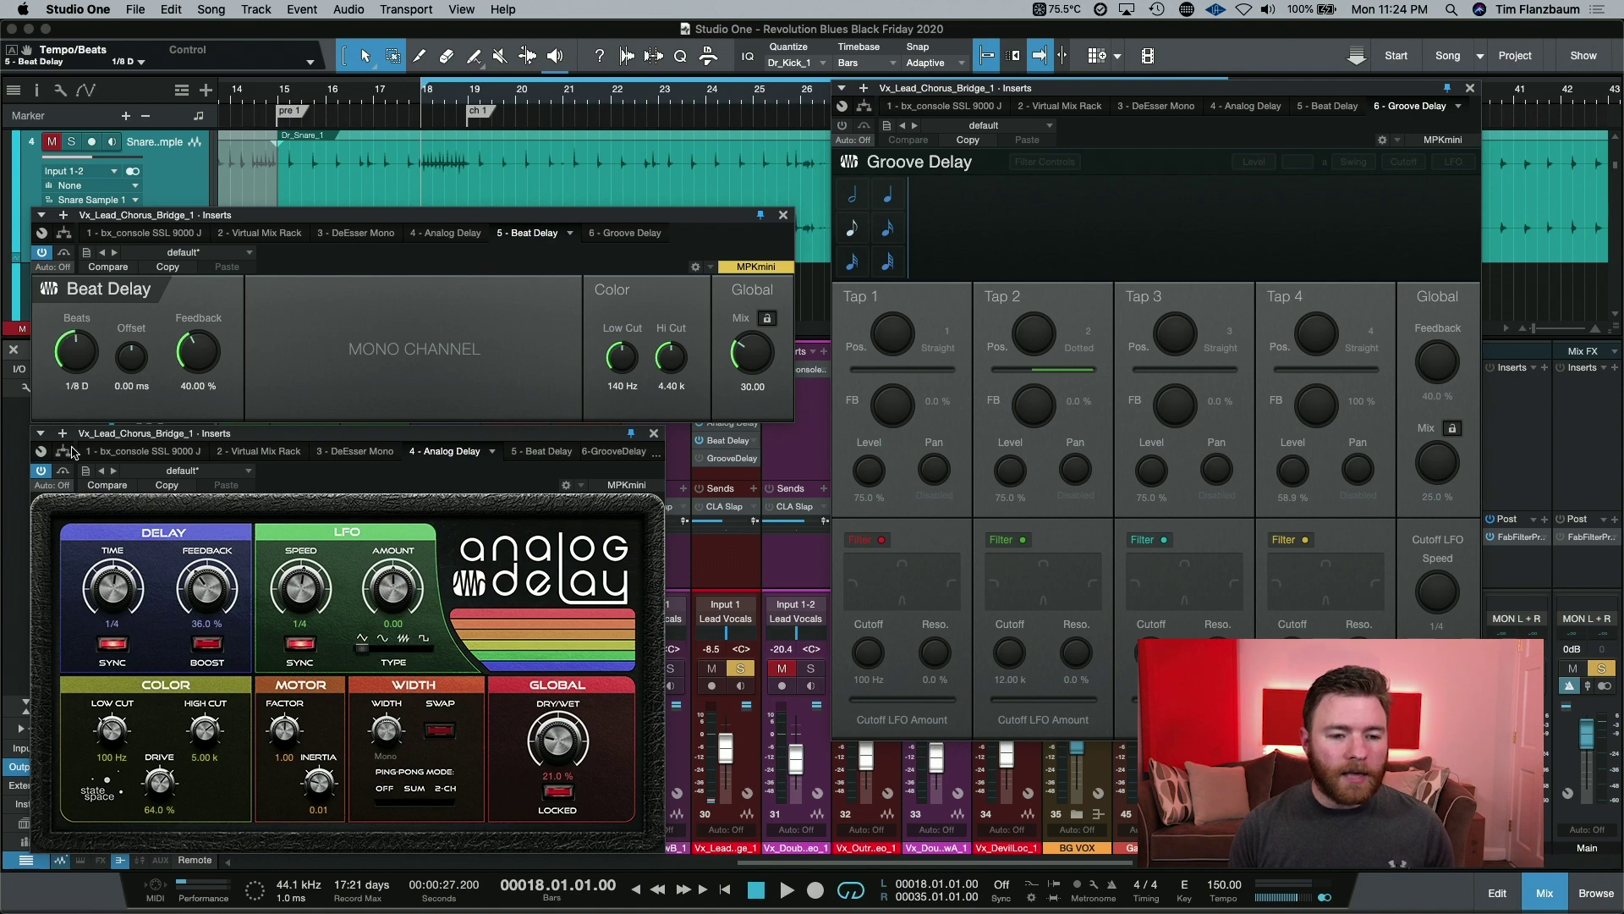
# Step: Unsync the Analog Delay's time, raise it to 450.8 ms, and sync it to the tempo again at 1/8 D
pyautogui.click(117, 646)
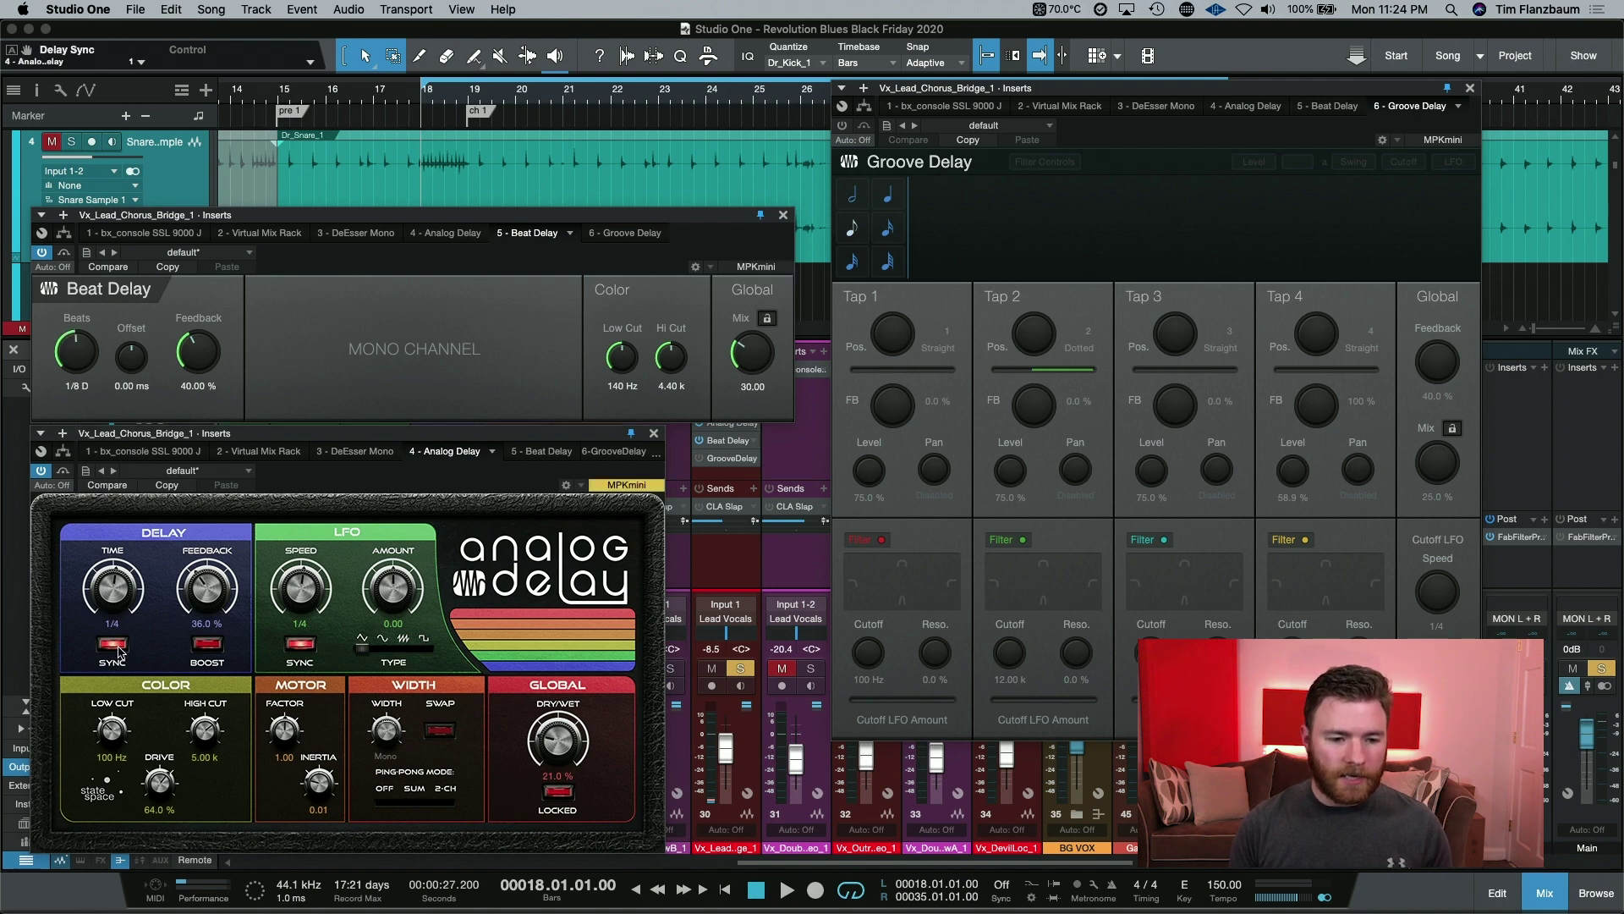
pyautogui.click(101, 665)
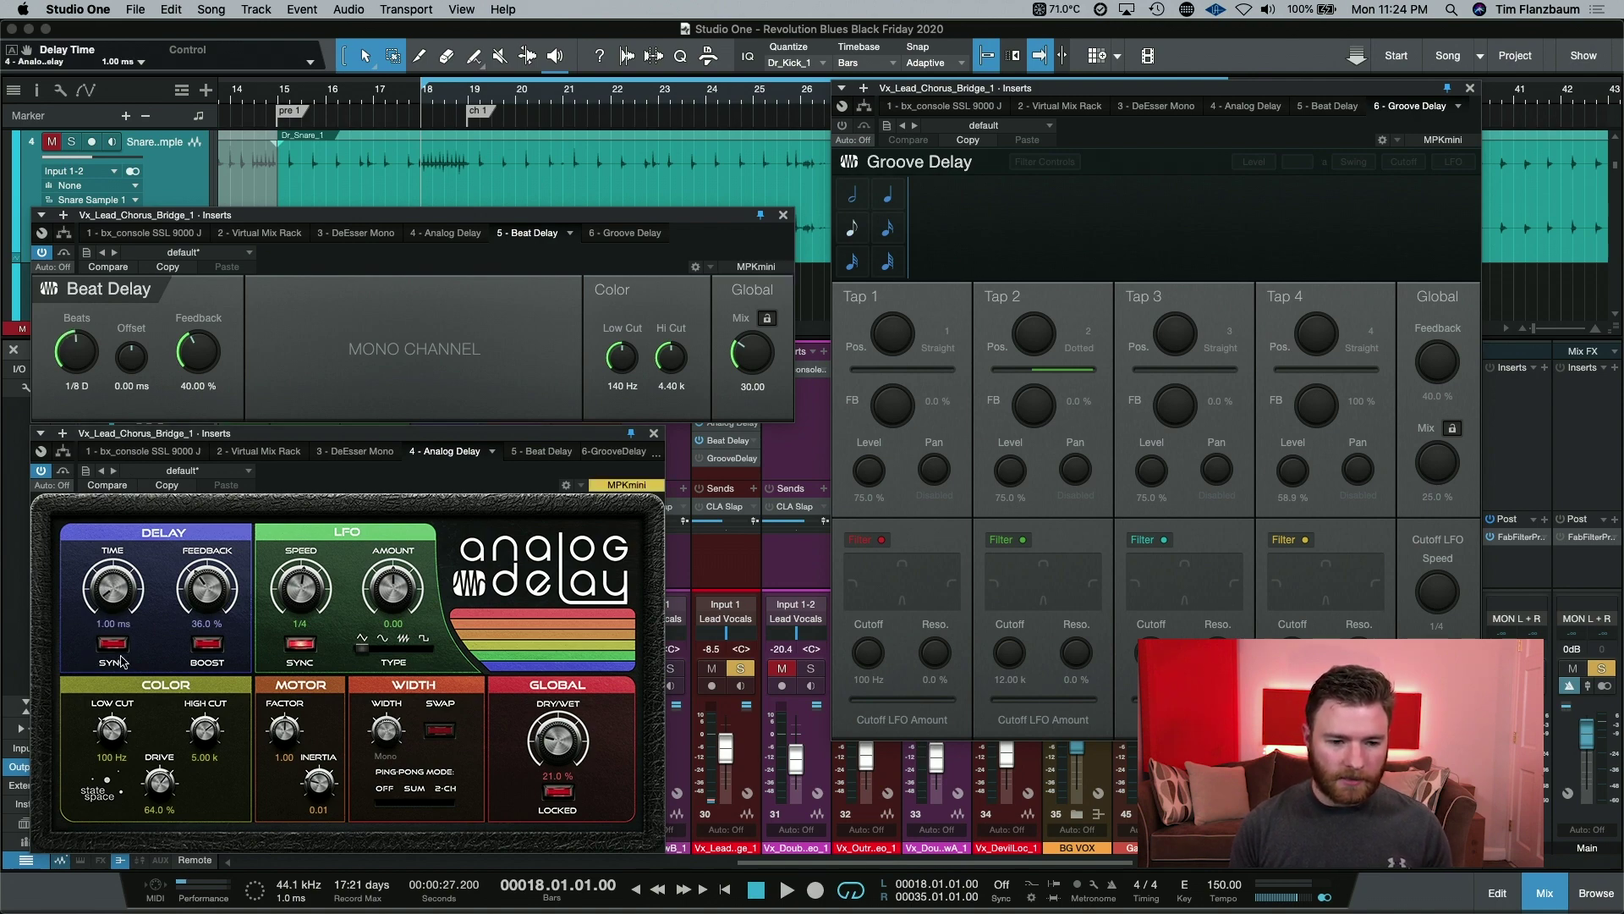
pyautogui.moveTo(121, 606); pyautogui.dragTo(110, 502)
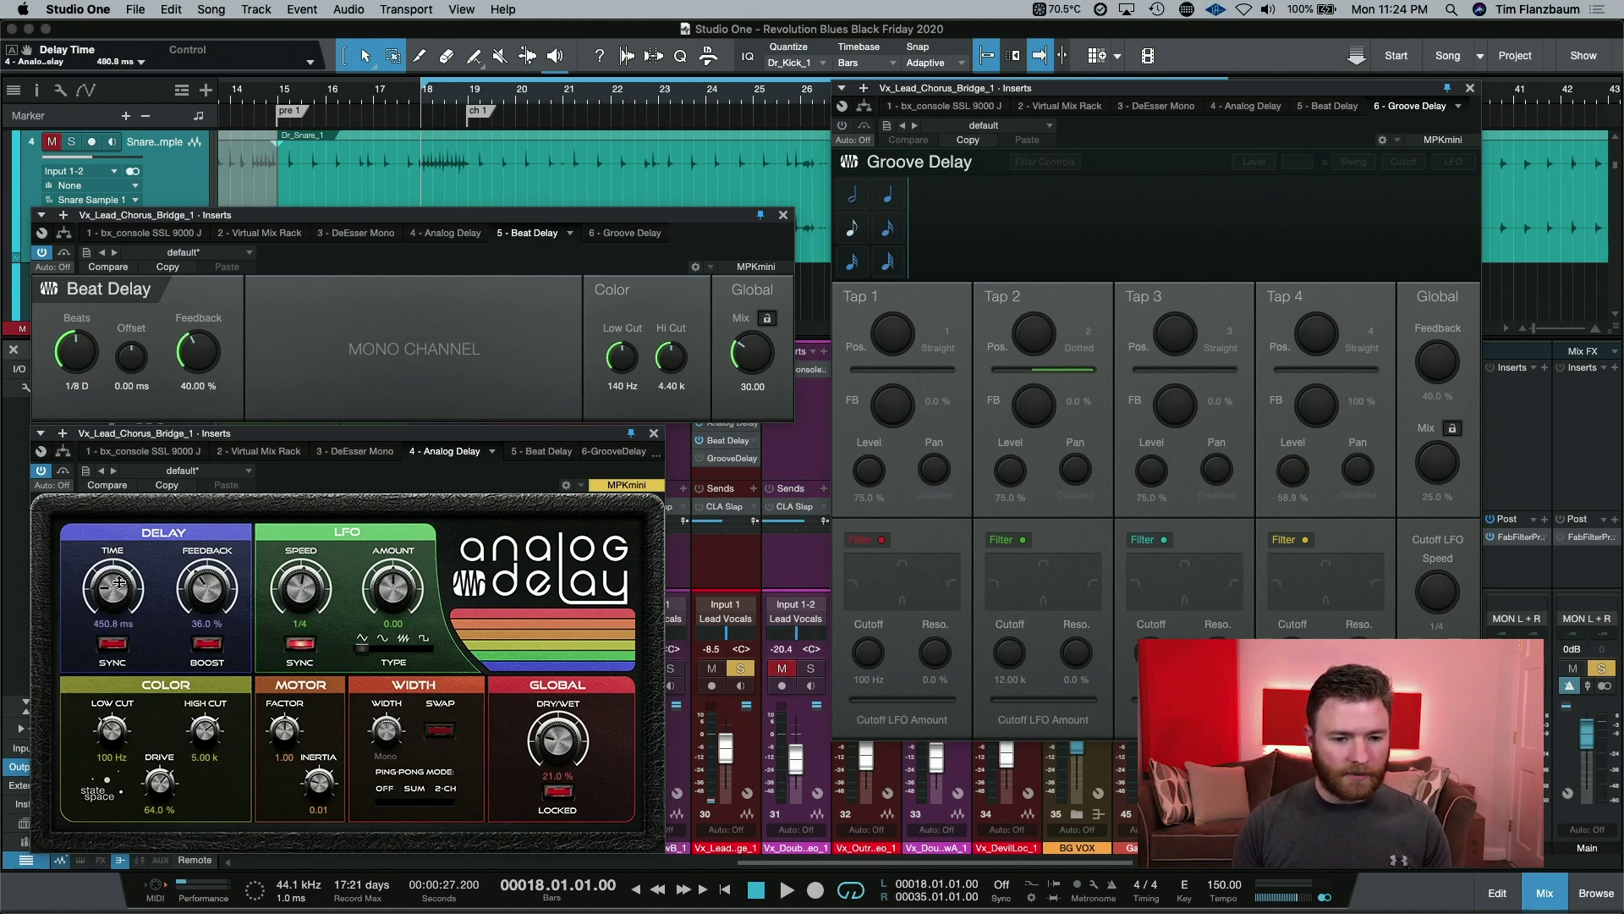
pyautogui.click(112, 643)
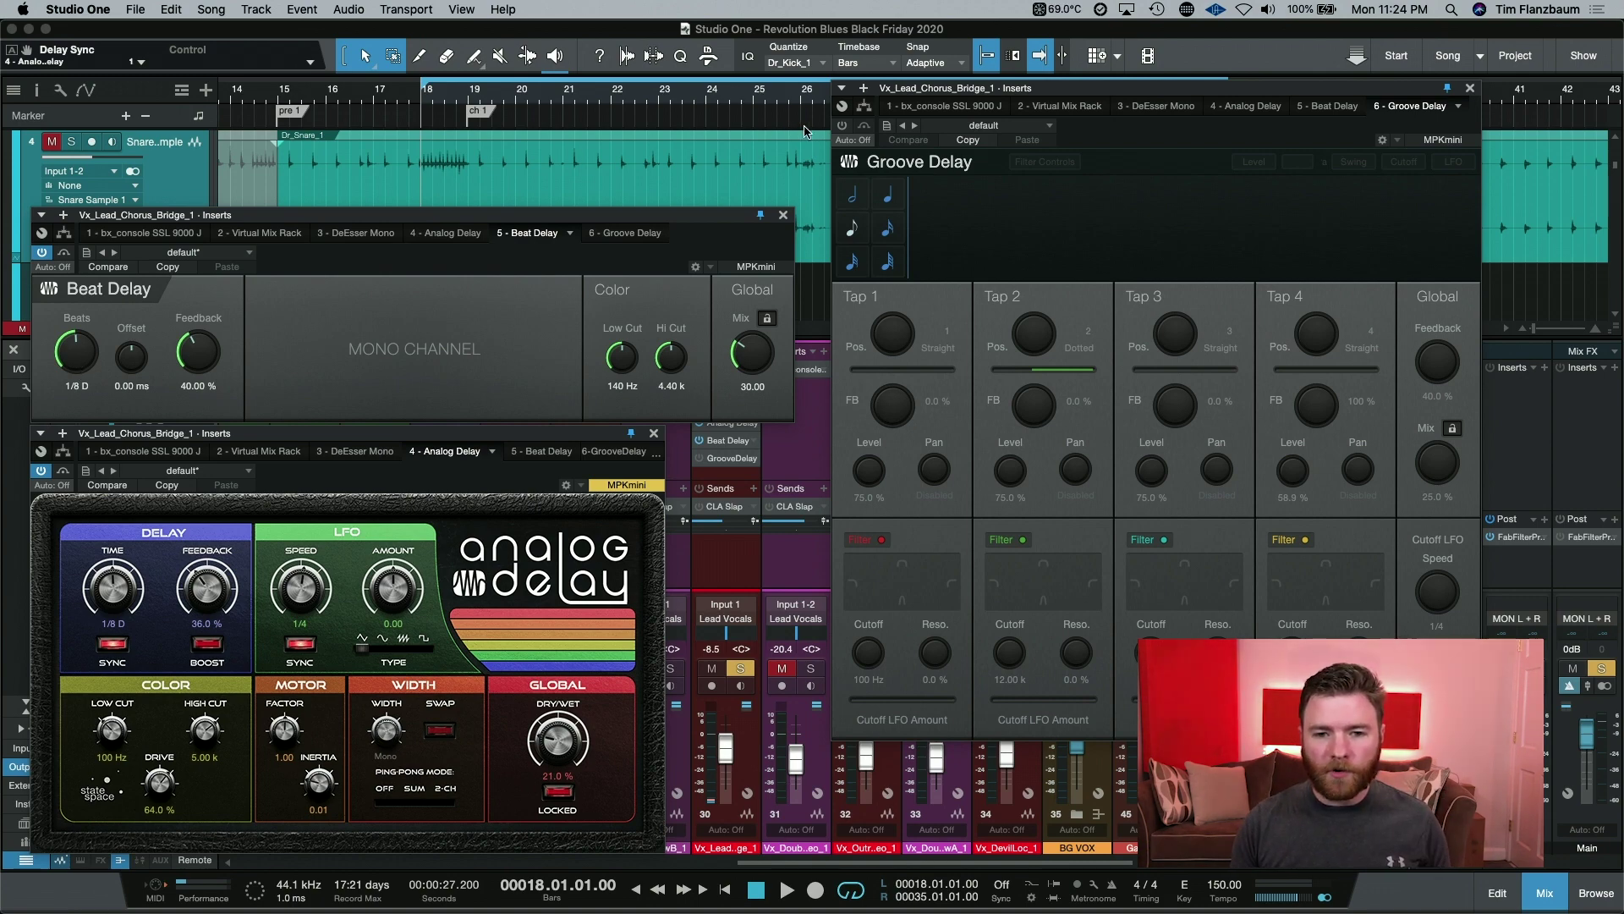
# Step: Activate the Groove Delay and move Tap 1's beat position to 2, on to 7, and back to 1
pyautogui.click(842, 126)
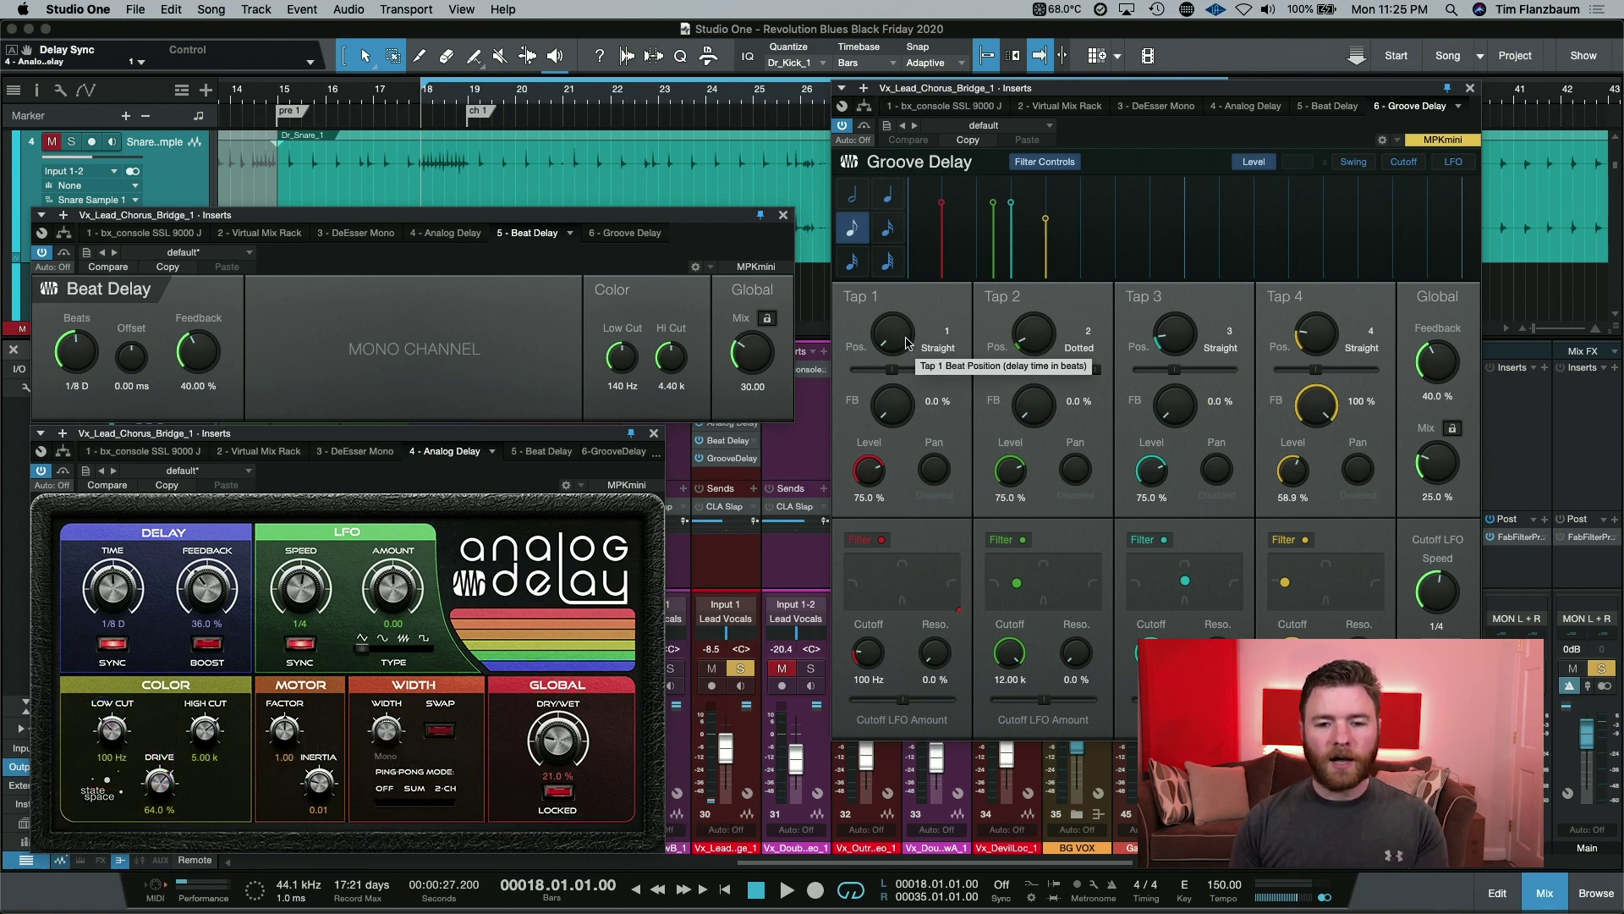
pyautogui.moveTo(895, 347); pyautogui.dragTo(894, 307)
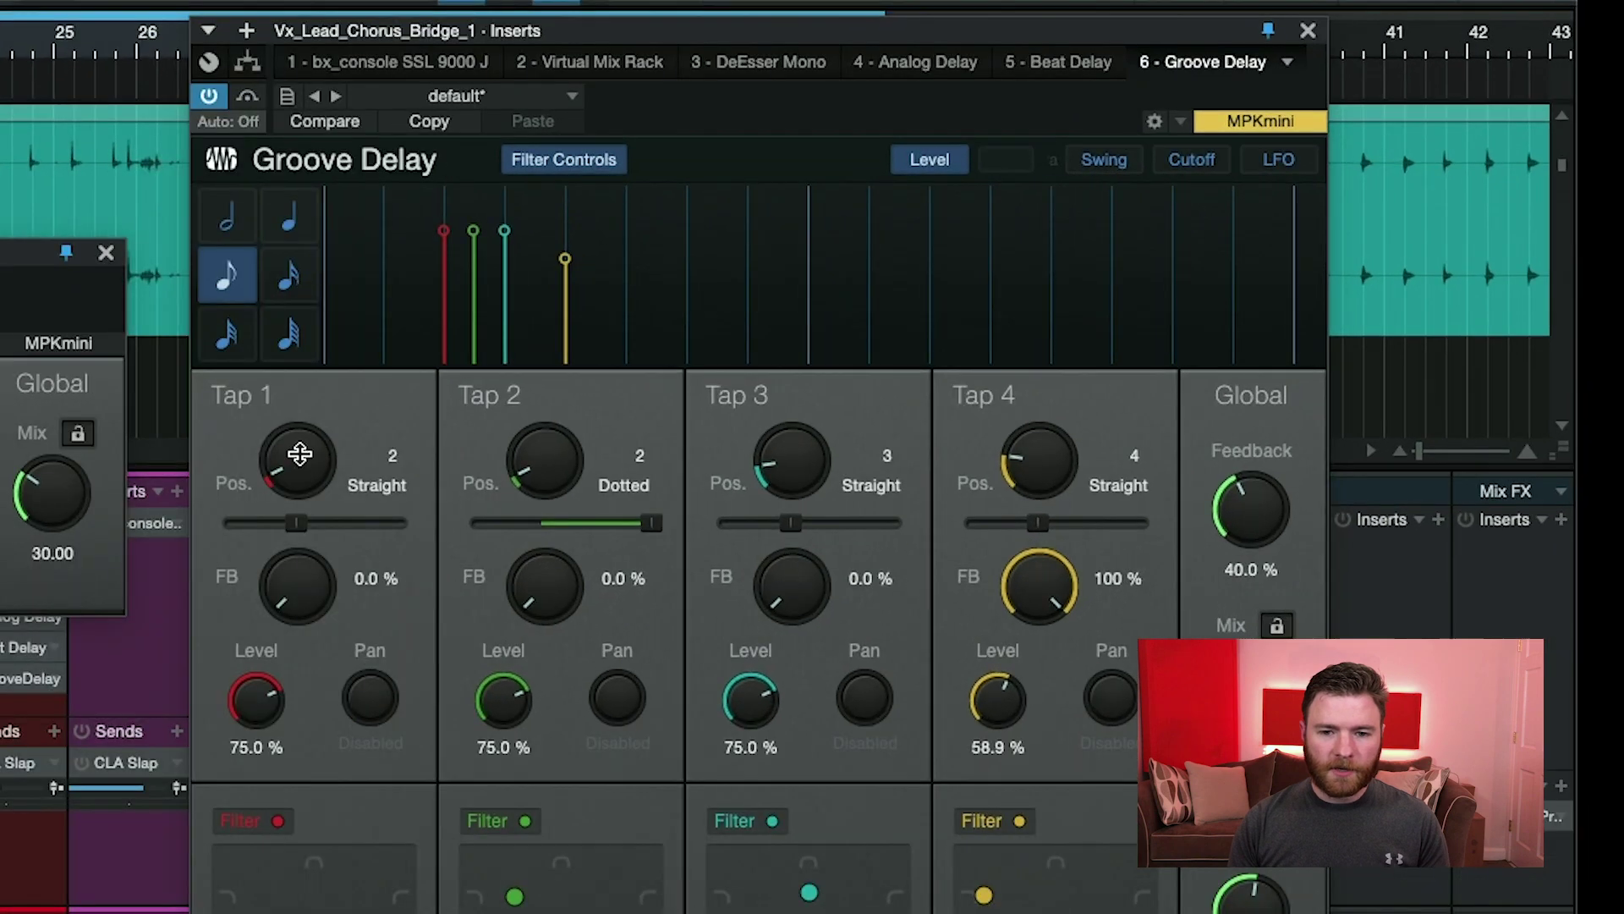
pyautogui.moveTo(300, 414); pyautogui.dragTo(300, 362)
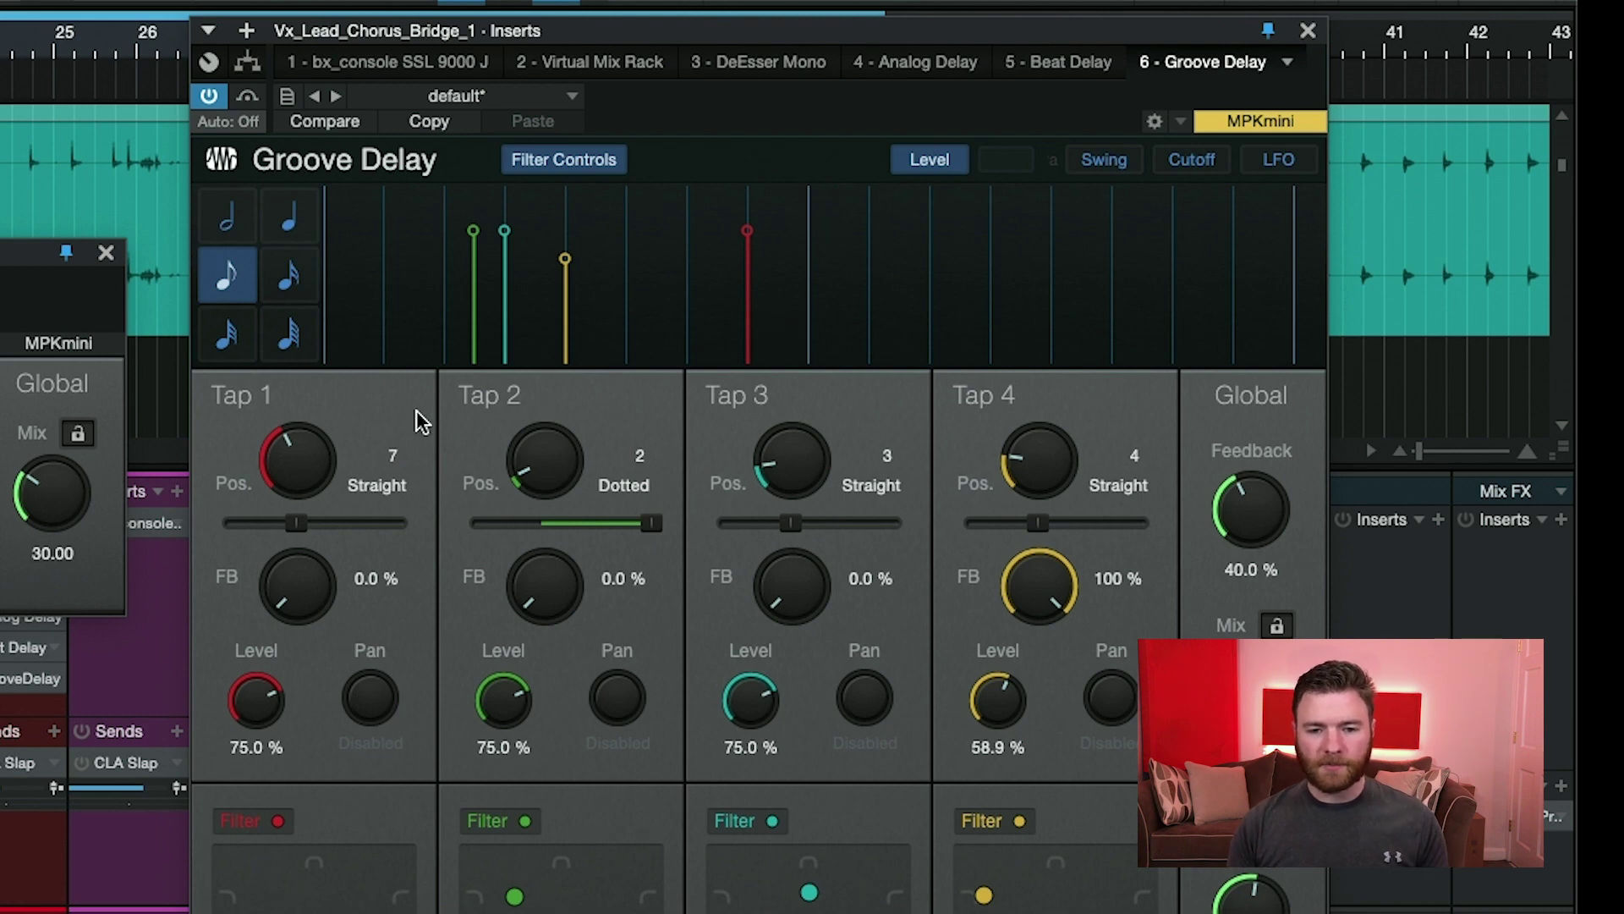
pyautogui.moveTo(369, 457); pyautogui.dragTo(313, 521)
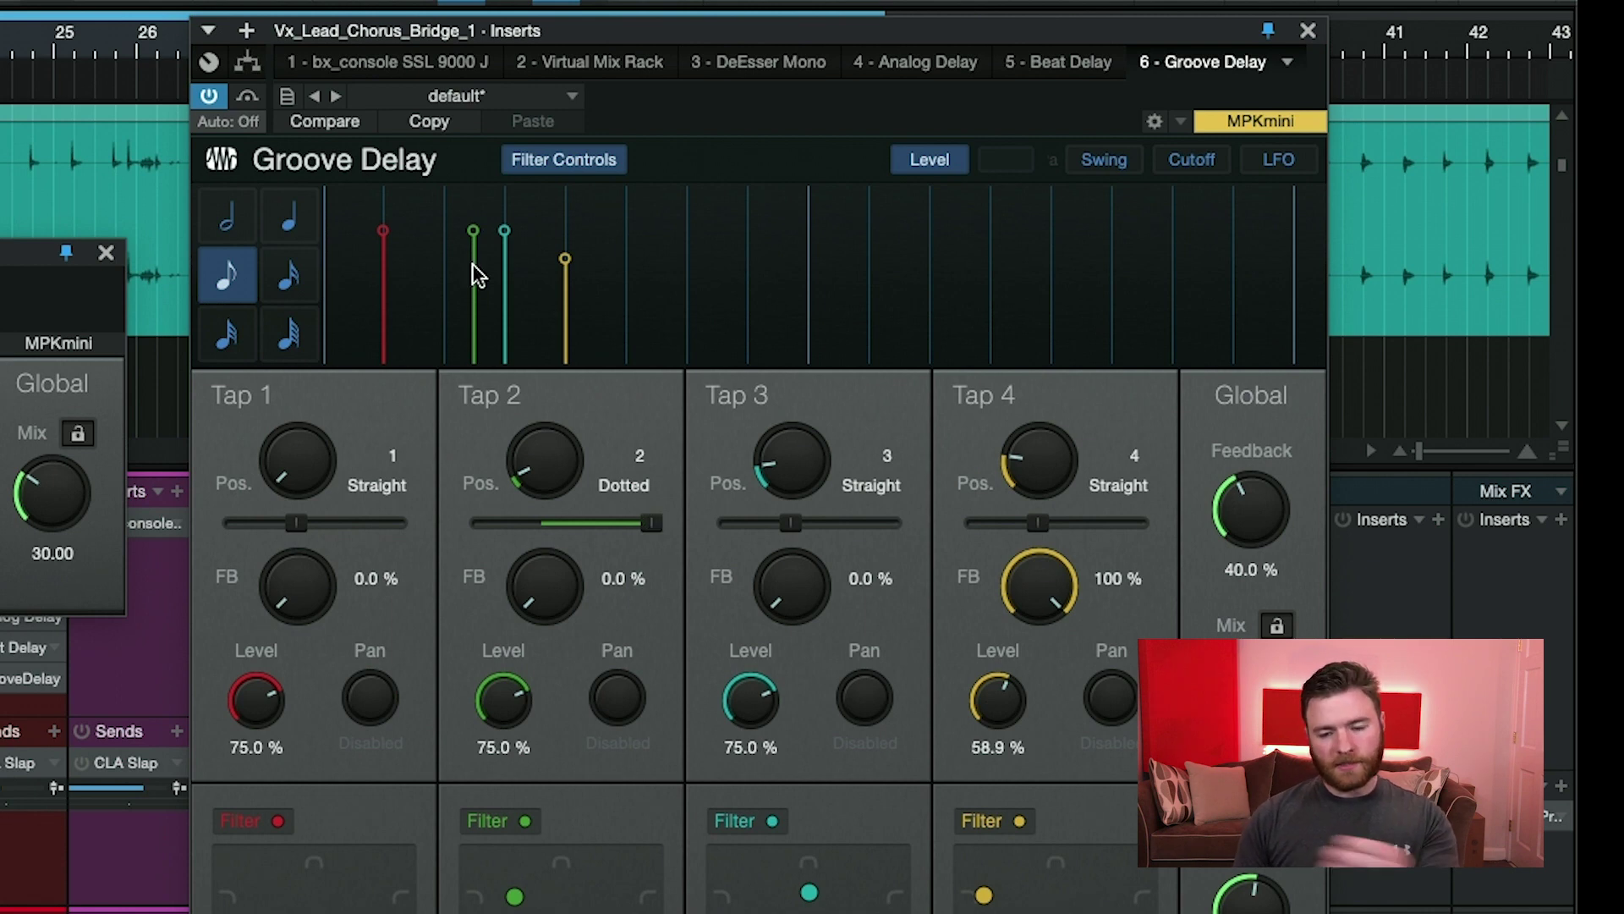
# Step: Set the Groove Delay's Tap 2 groove to Triolic and its Tap 3 groove to Dotted
pyautogui.moveTo(650, 524); pyautogui.dragTo(461, 560)
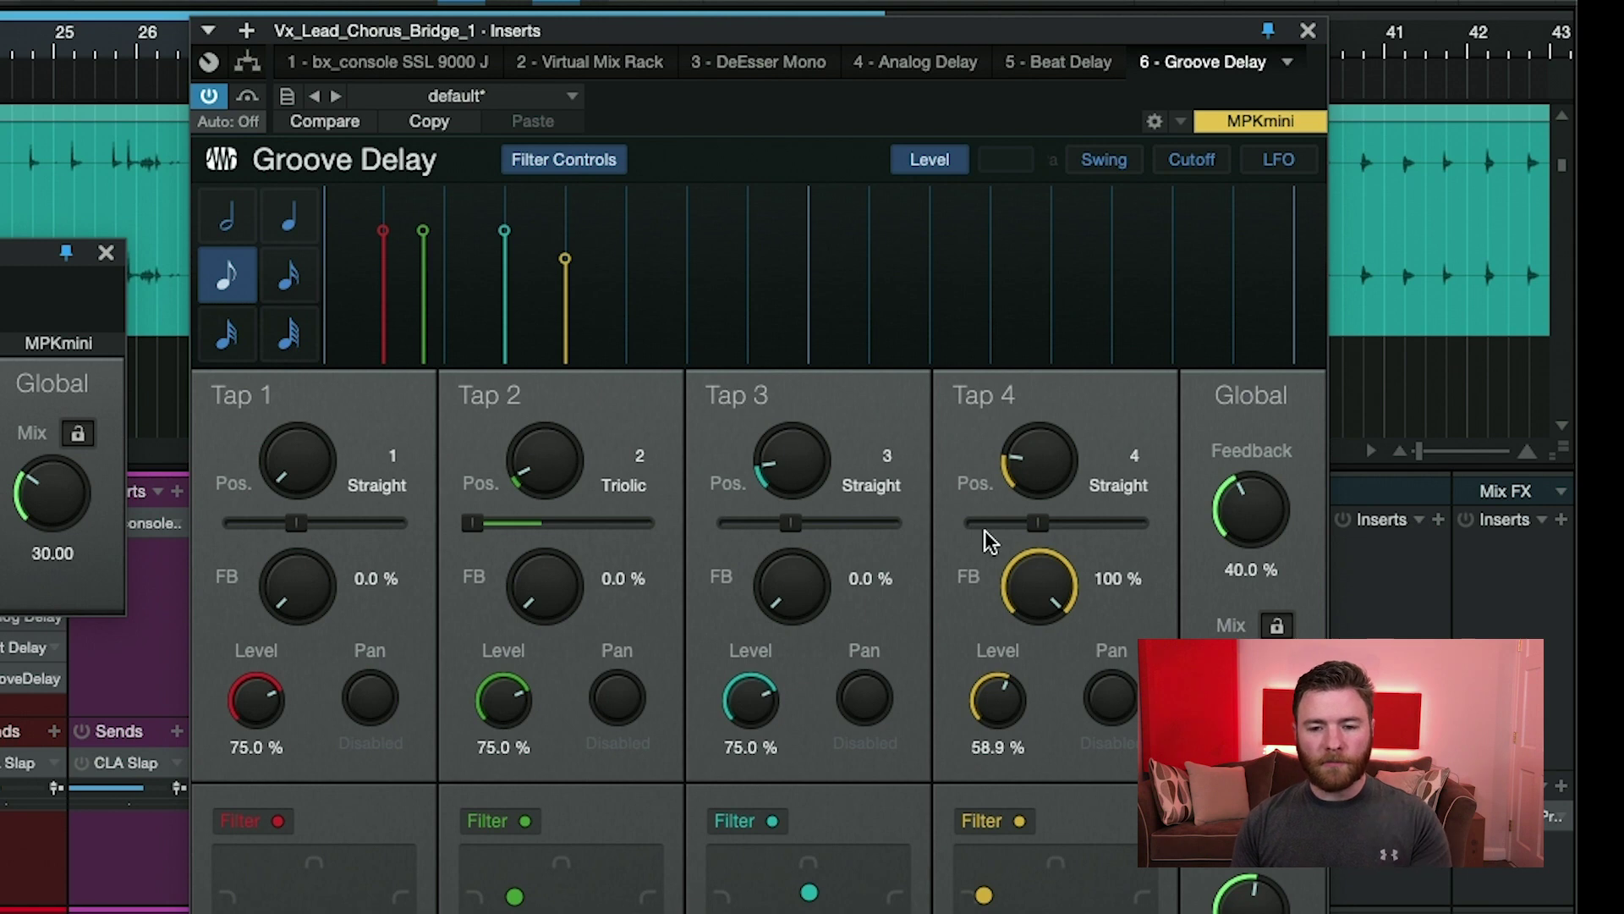
pyautogui.moveTo(795, 526); pyautogui.dragTo(905, 531)
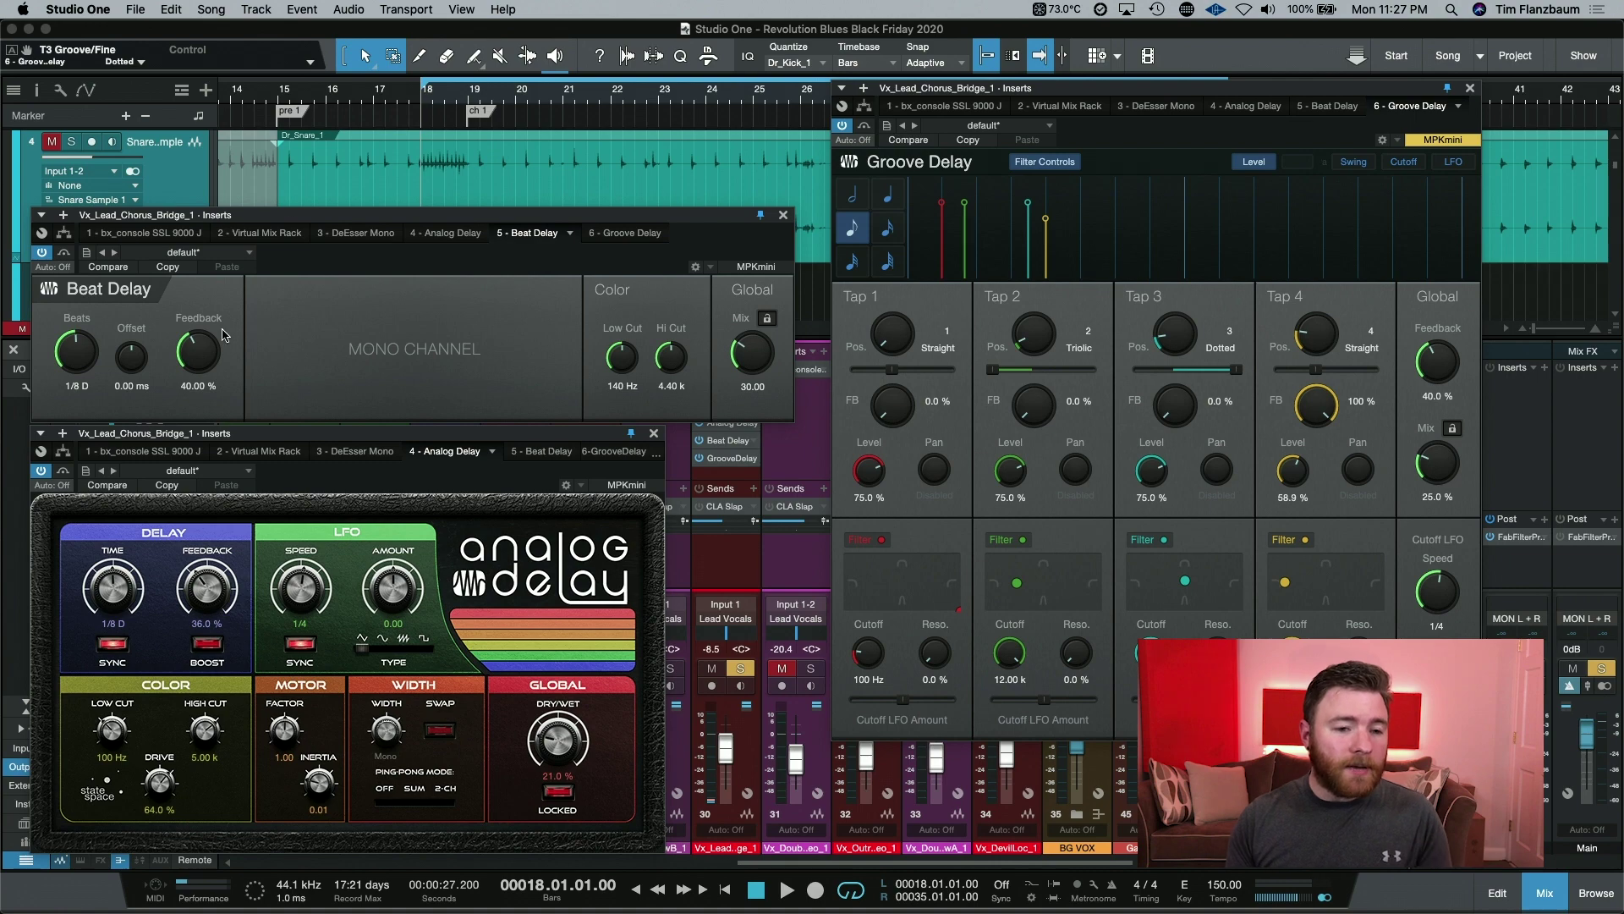
# Step: Set the Beat Delay's Beats and the Analog Delay's time to 1/4
pyautogui.moveTo(96, 356); pyautogui.dragTo(92, 338)
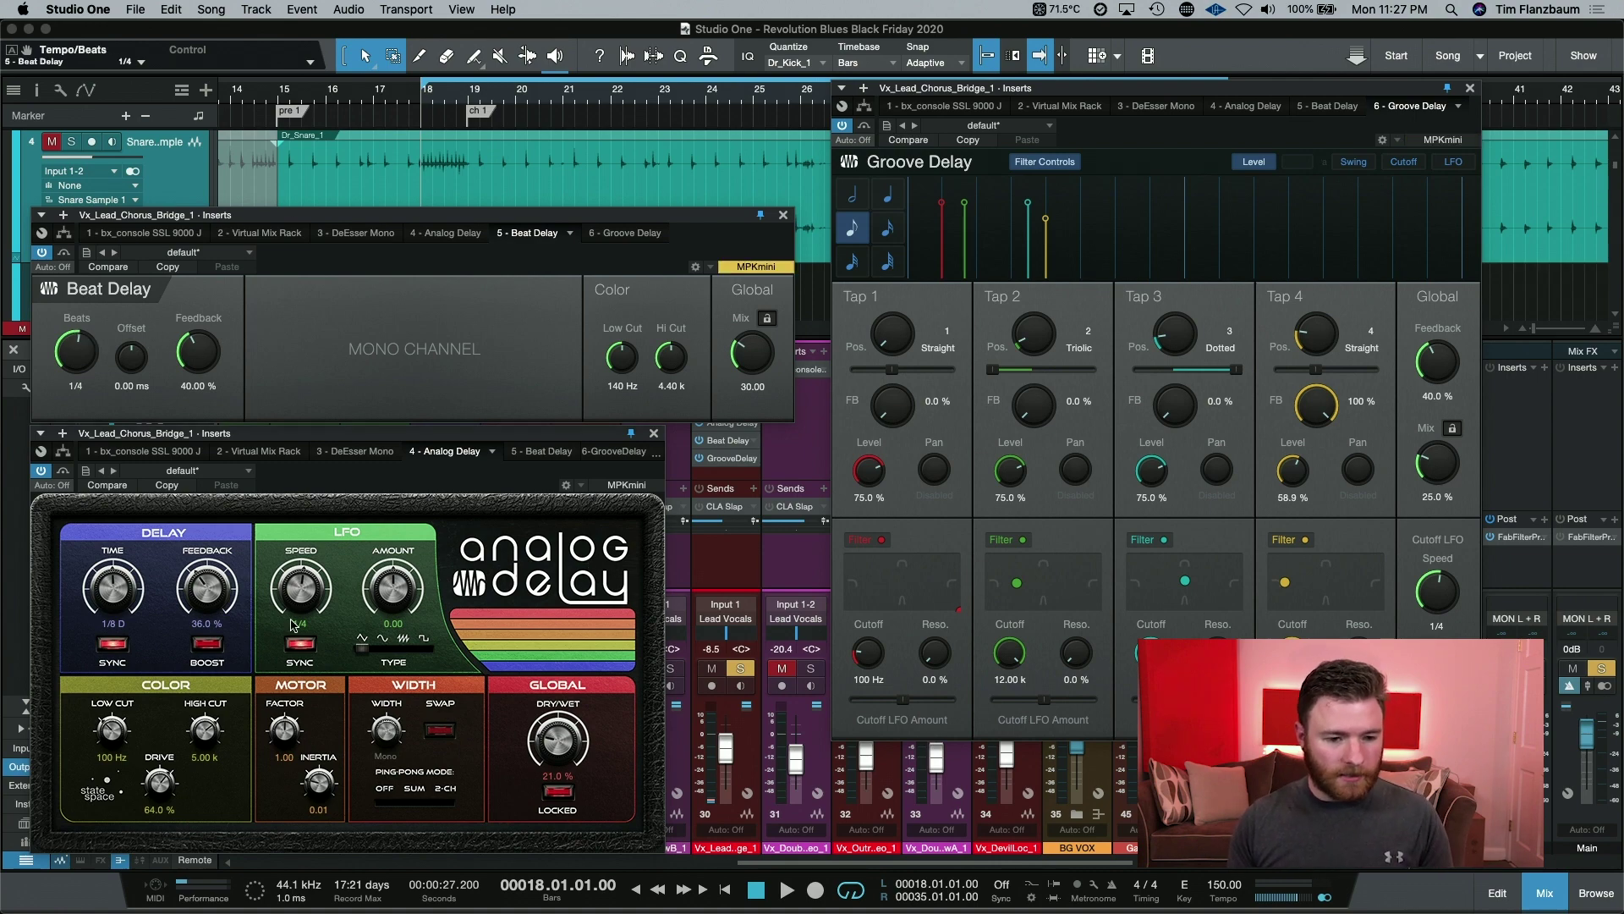
pyautogui.moveTo(117, 602); pyautogui.dragTo(117, 596)
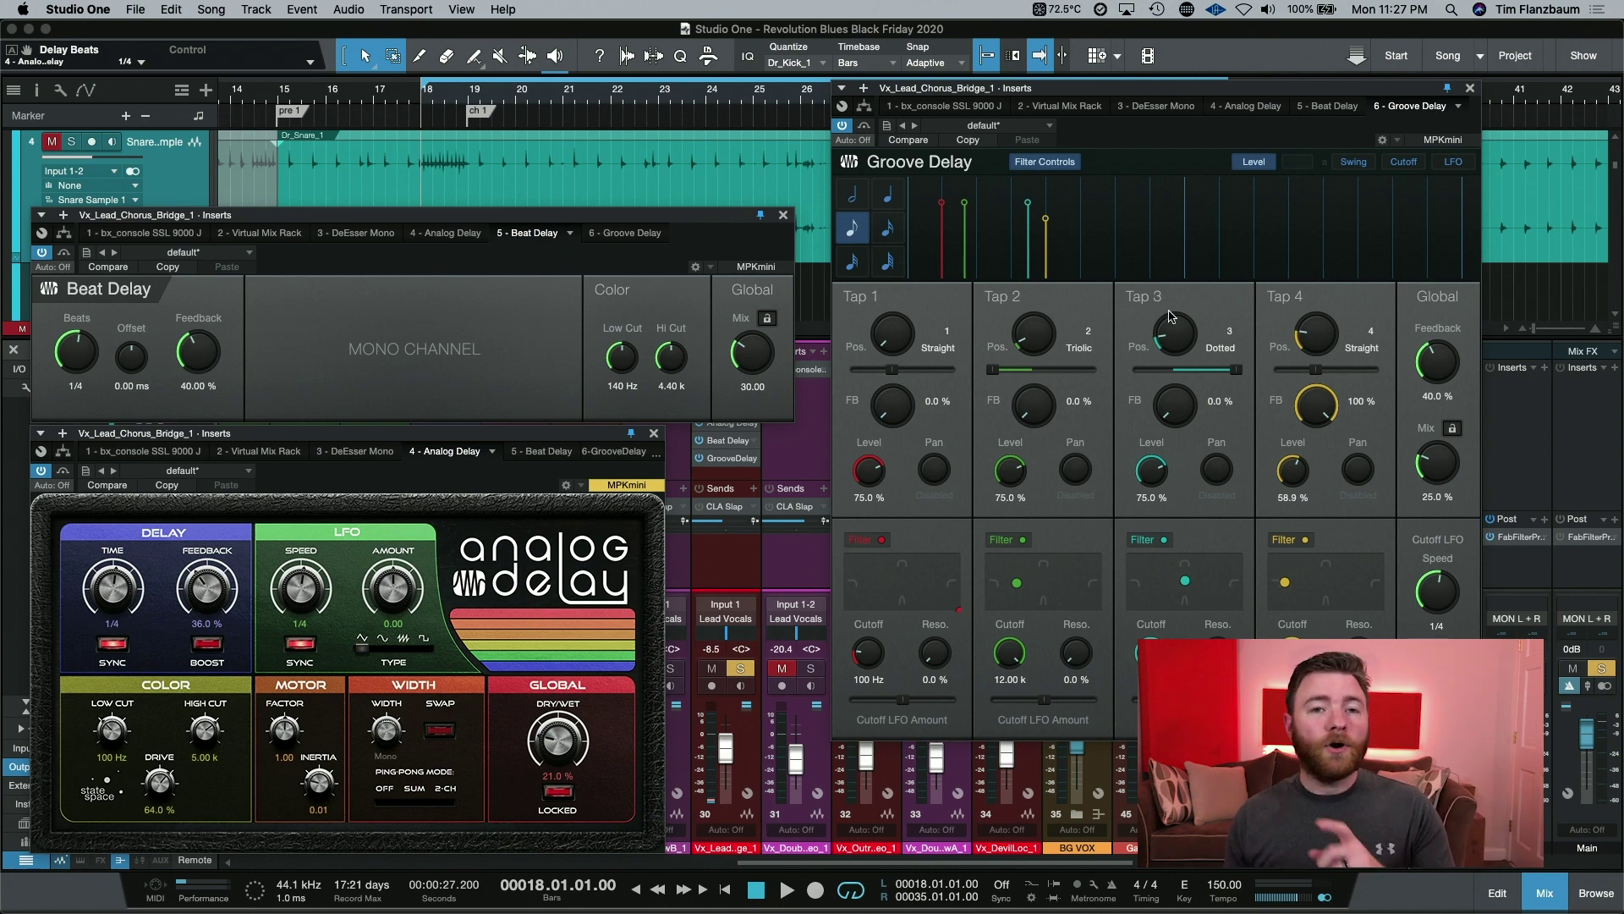
# Step: Try the Analog Delay's time unsynced at 415 ms, deactivate the Beat Delay and Groove Delay, and restore the 1/4 tempo sync
pyautogui.click(112, 645)
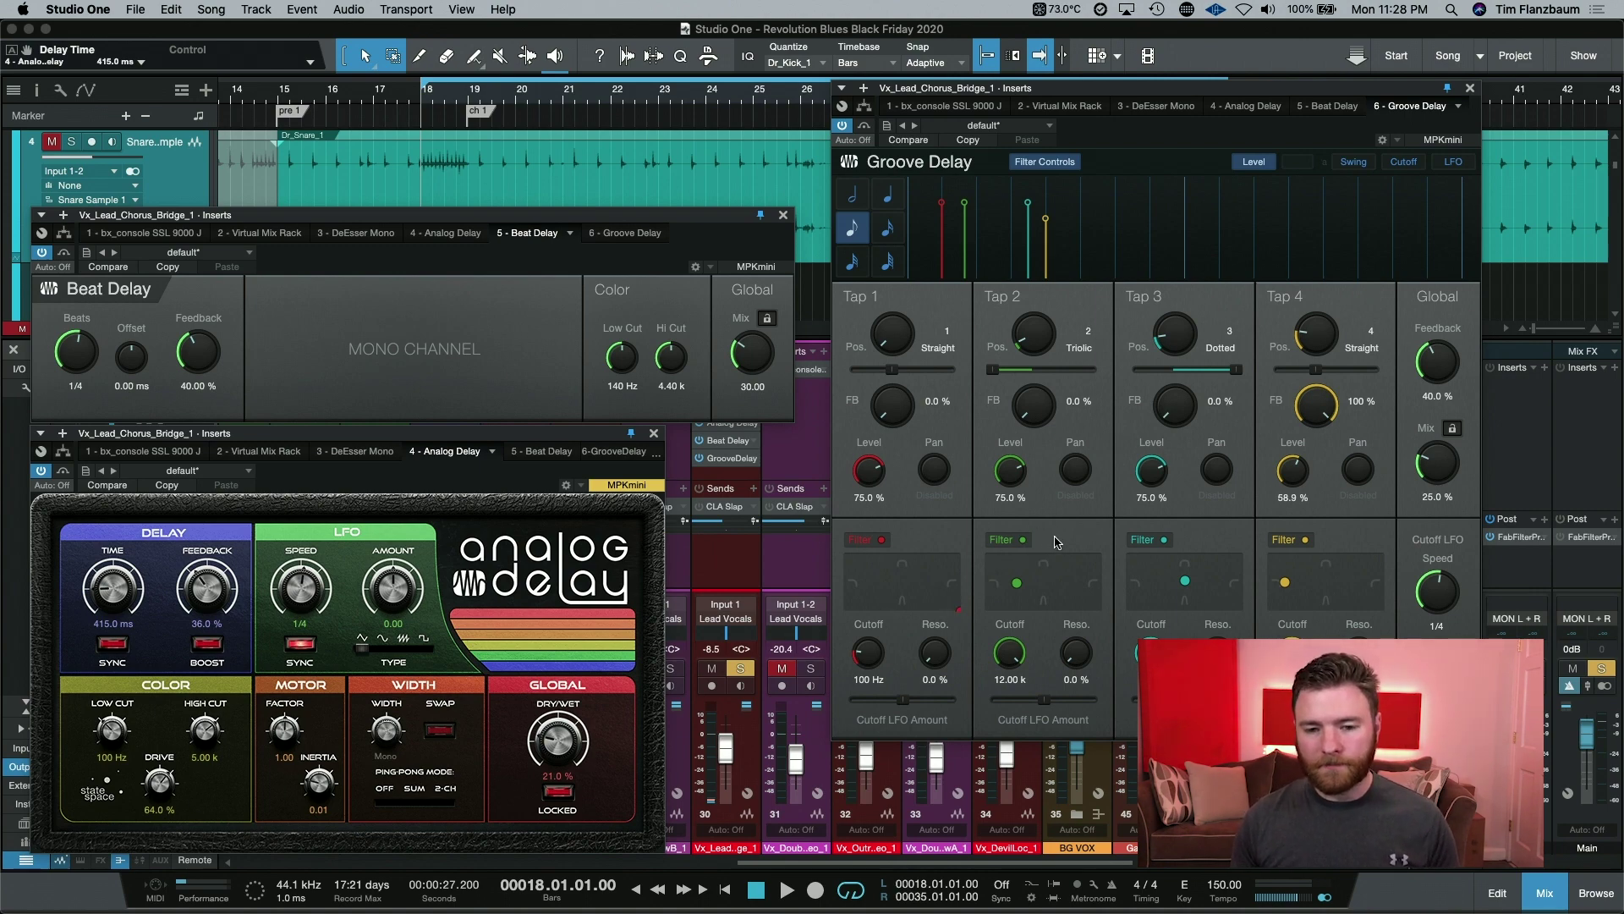
pyautogui.click(41, 252)
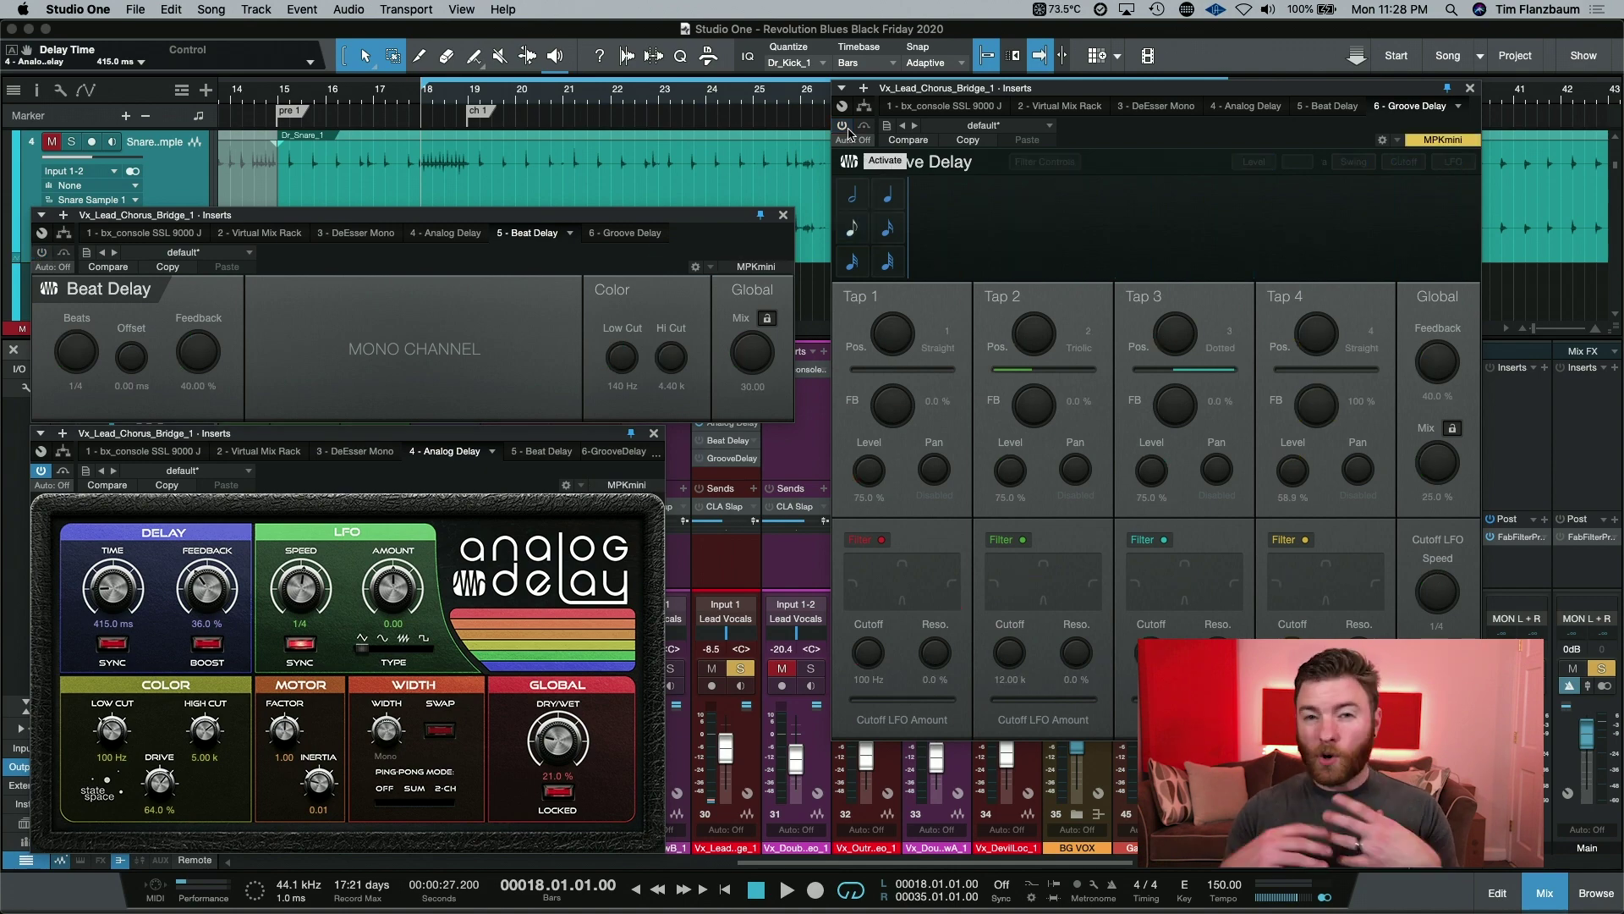
pyautogui.click(127, 651)
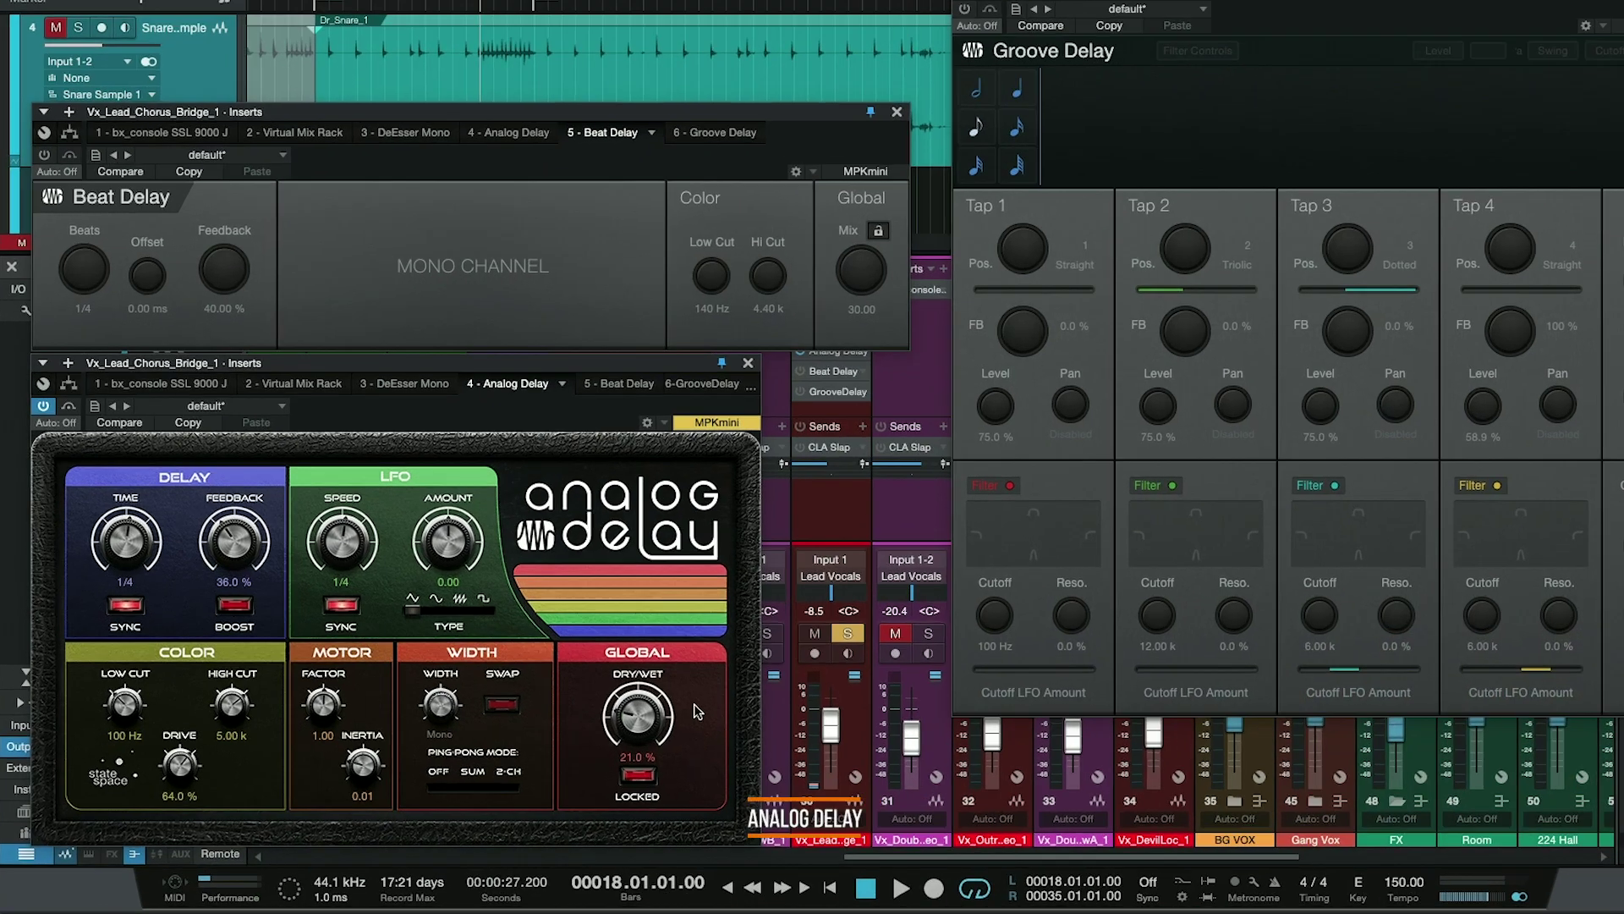
# Step: Play the song through the Analog Delay, raise its dry/wet to 100% and settle it at 28%, and stop playback
pyautogui.press('space')
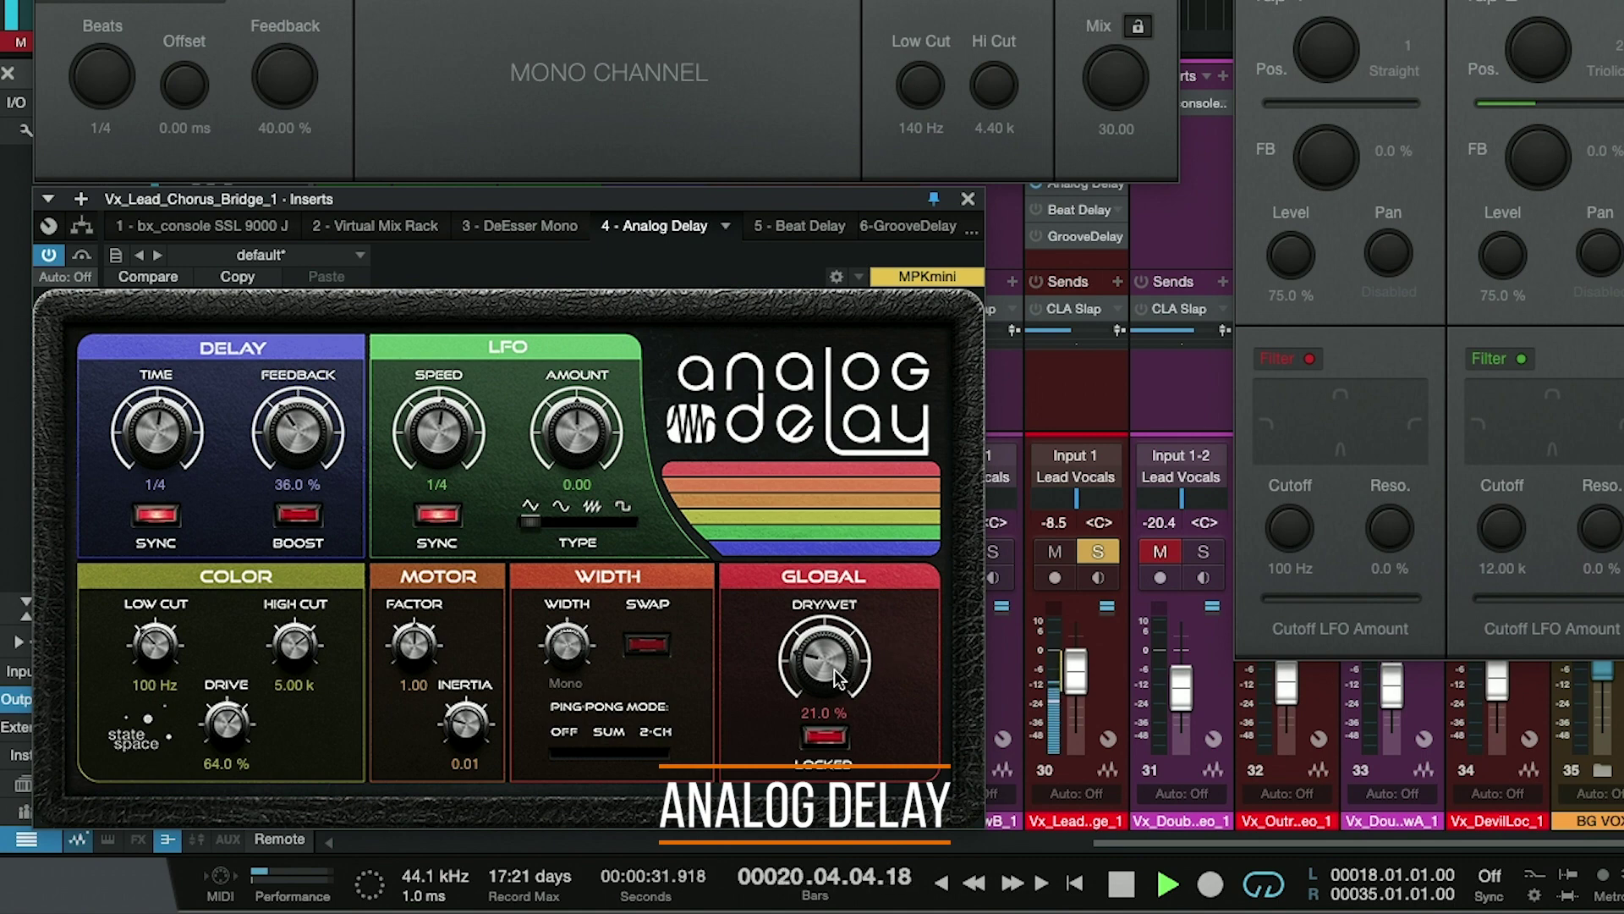
pyautogui.moveTo(834, 668); pyautogui.dragTo(827, 452)
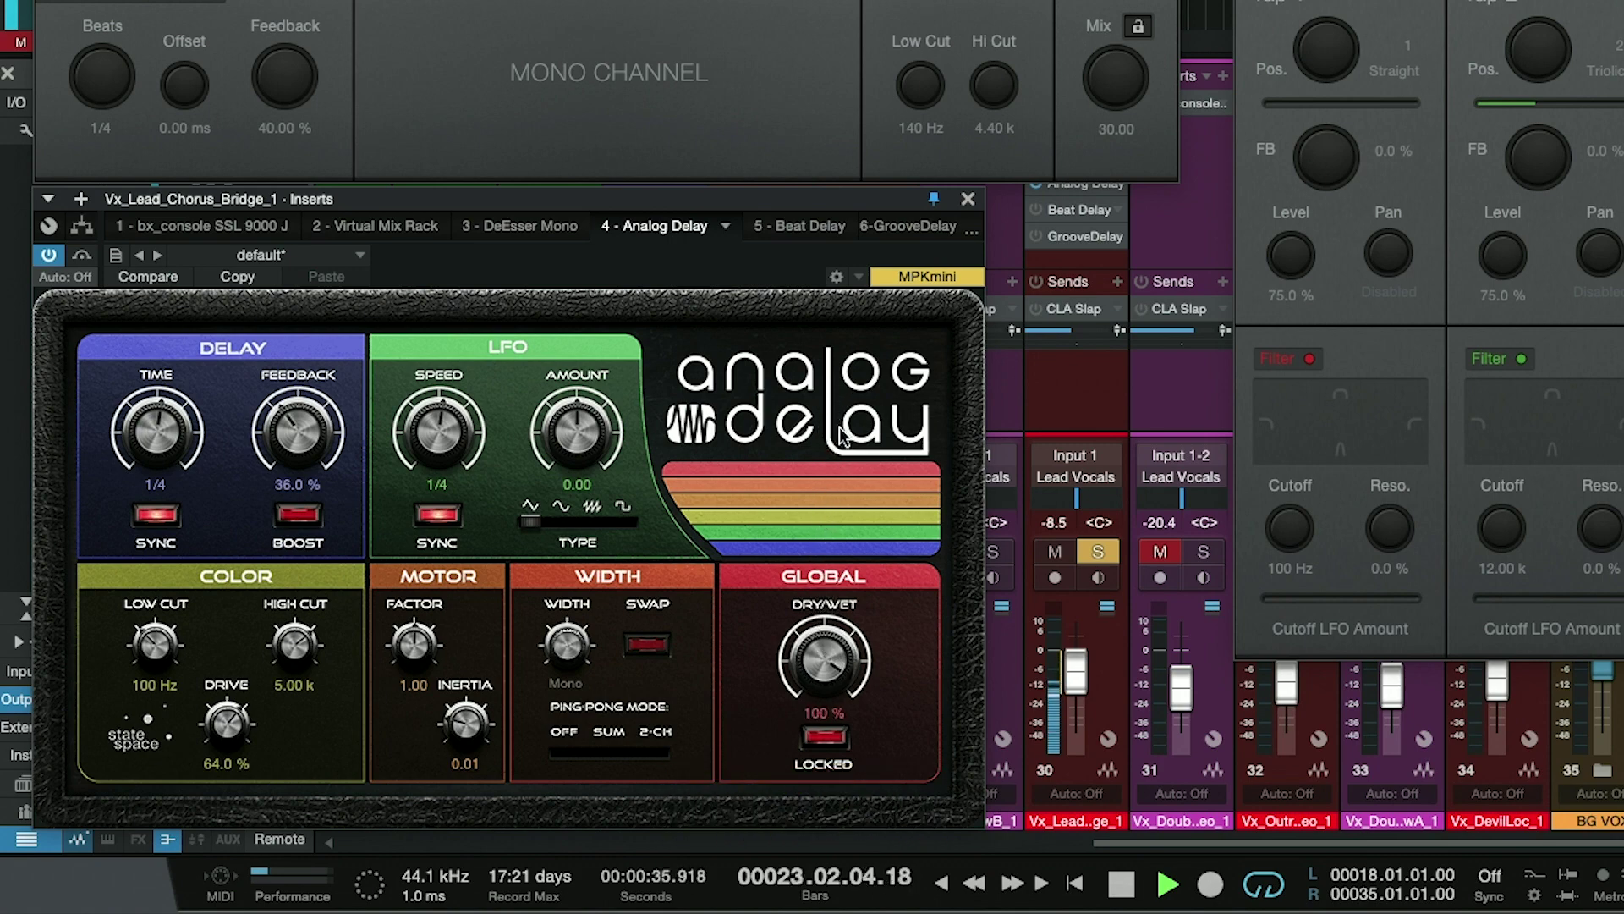
pyautogui.moveTo(836, 651); pyautogui.dragTo(823, 822)
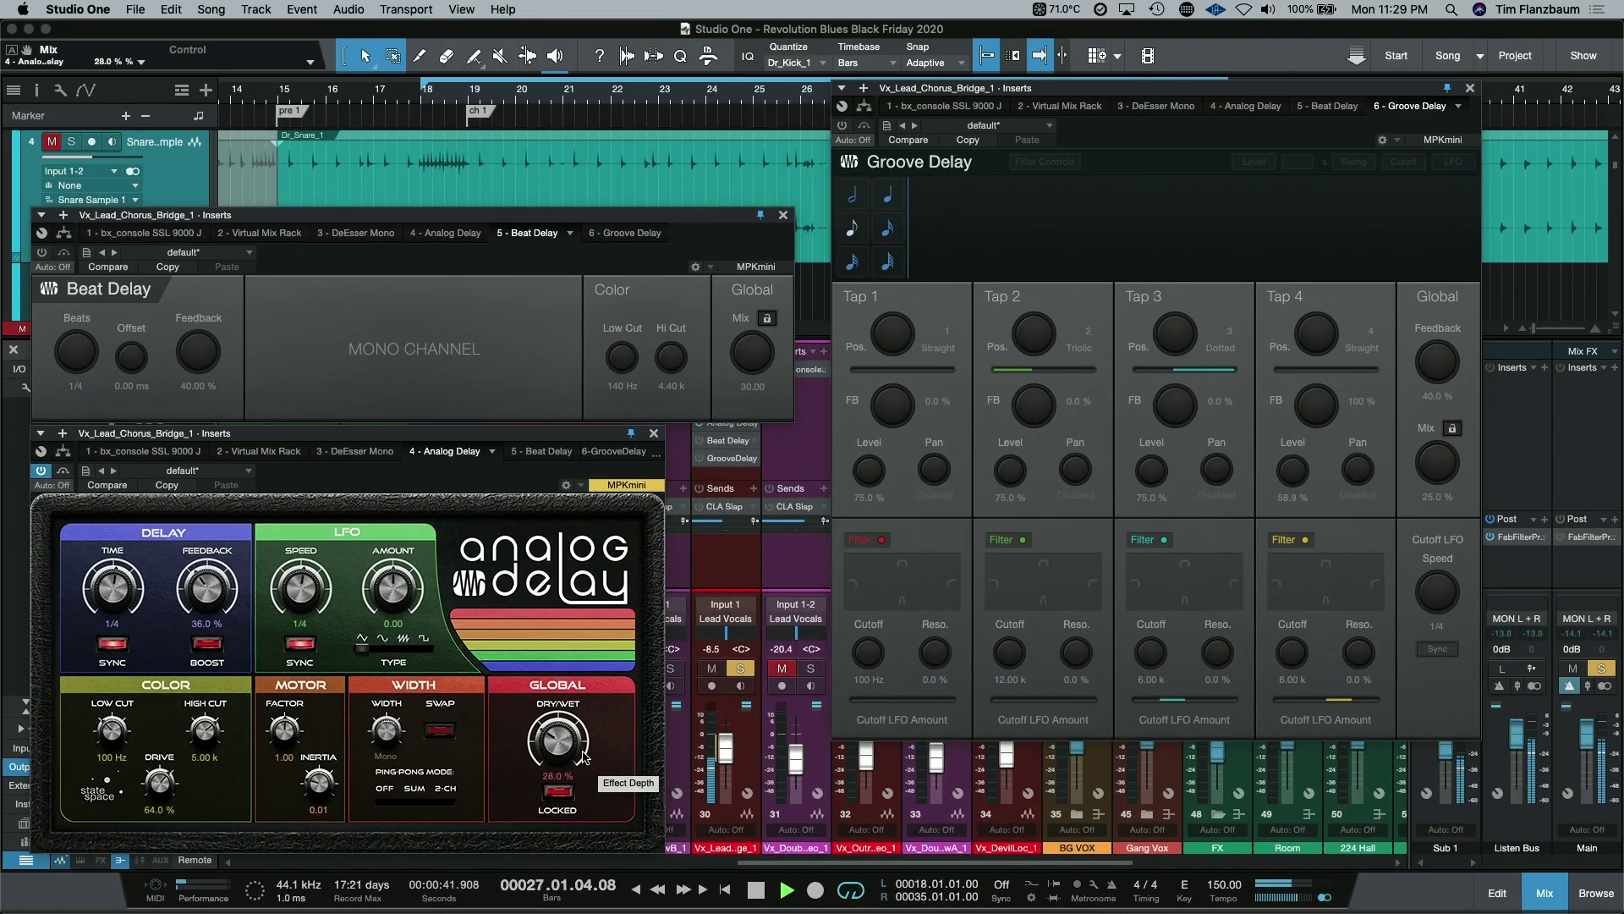
pyautogui.press('space')
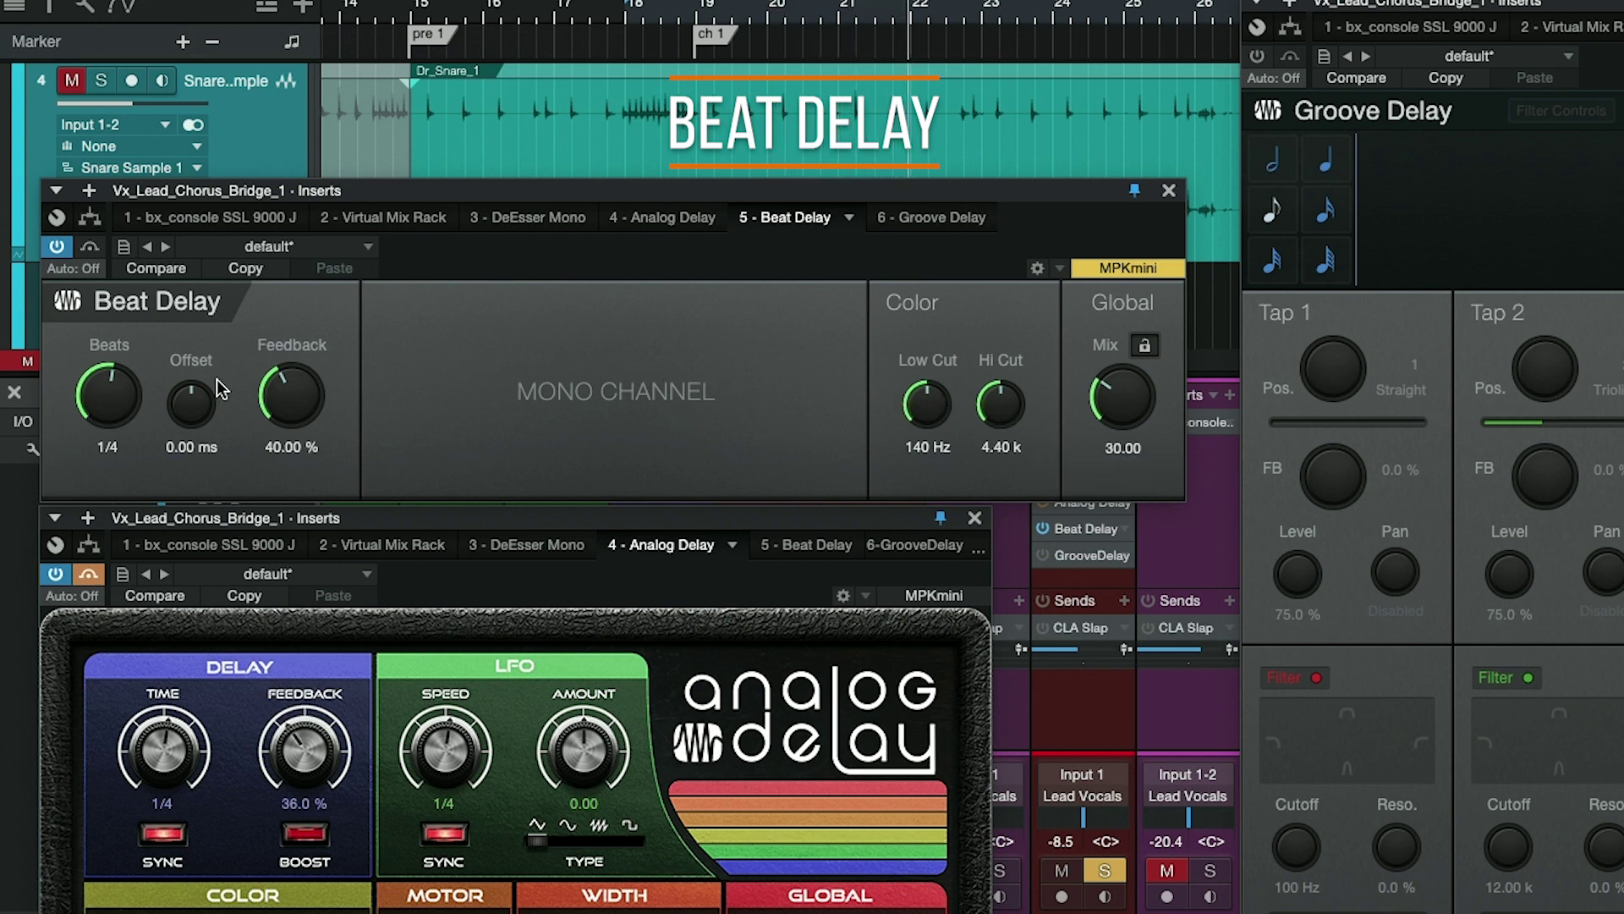
# Step: Audition the Beat Delay with a -7.80 ms offset and a mix of 57, restore mix 30 and offset 0 ms, and stop playback
pyautogui.moveTo(203, 409); pyautogui.dragTo(203, 444)
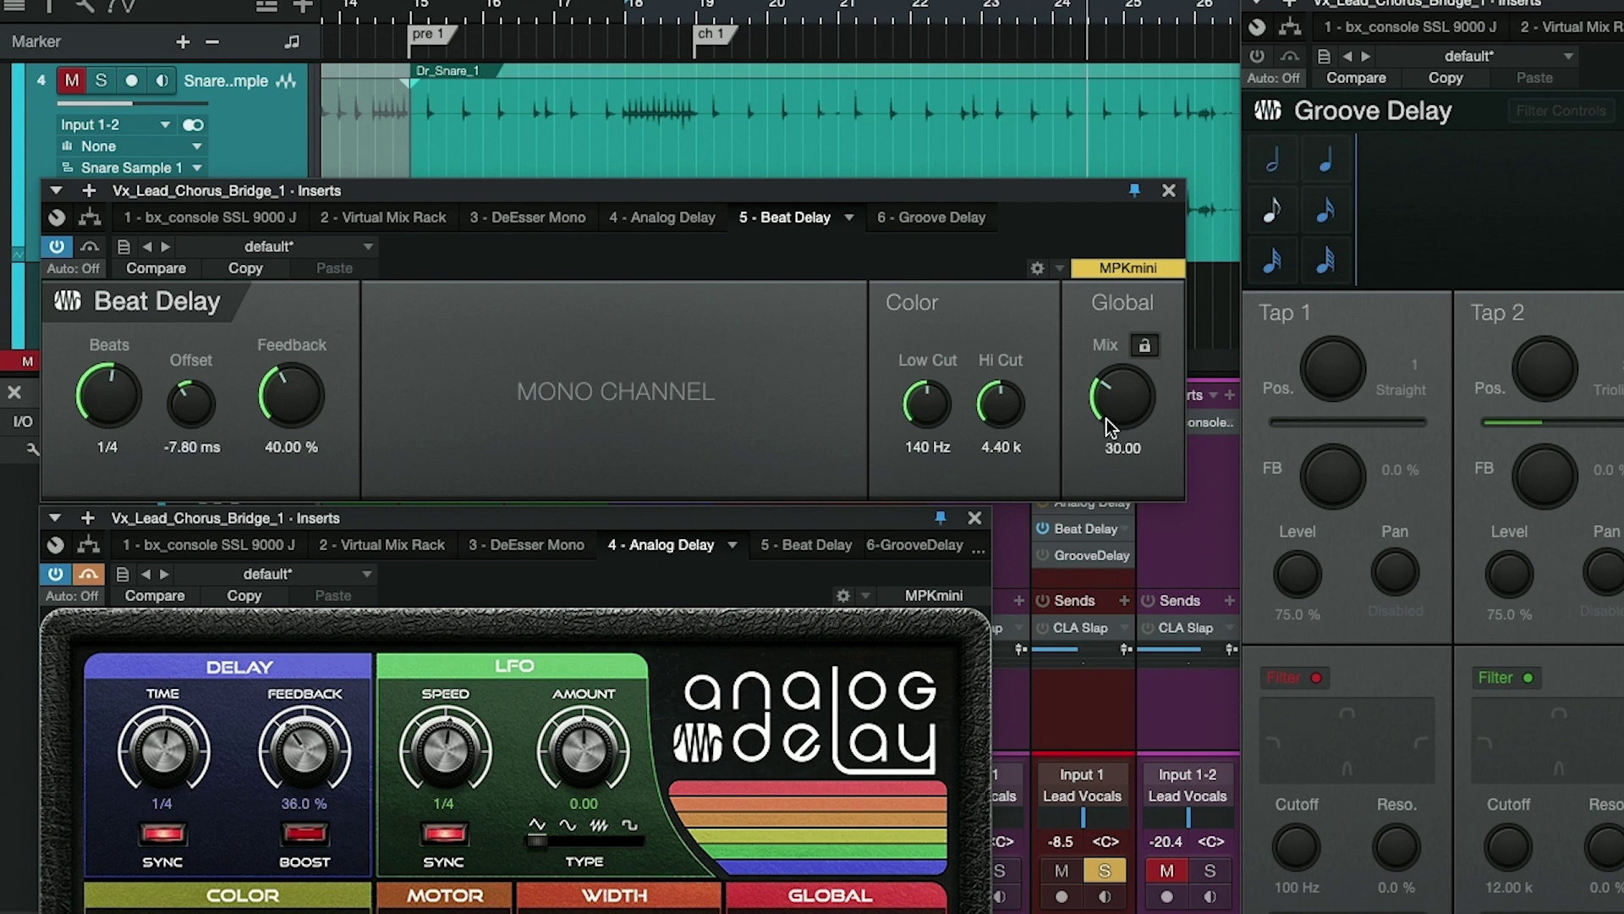
pyautogui.moveTo(1109, 413); pyautogui.dragTo(1108, 342)
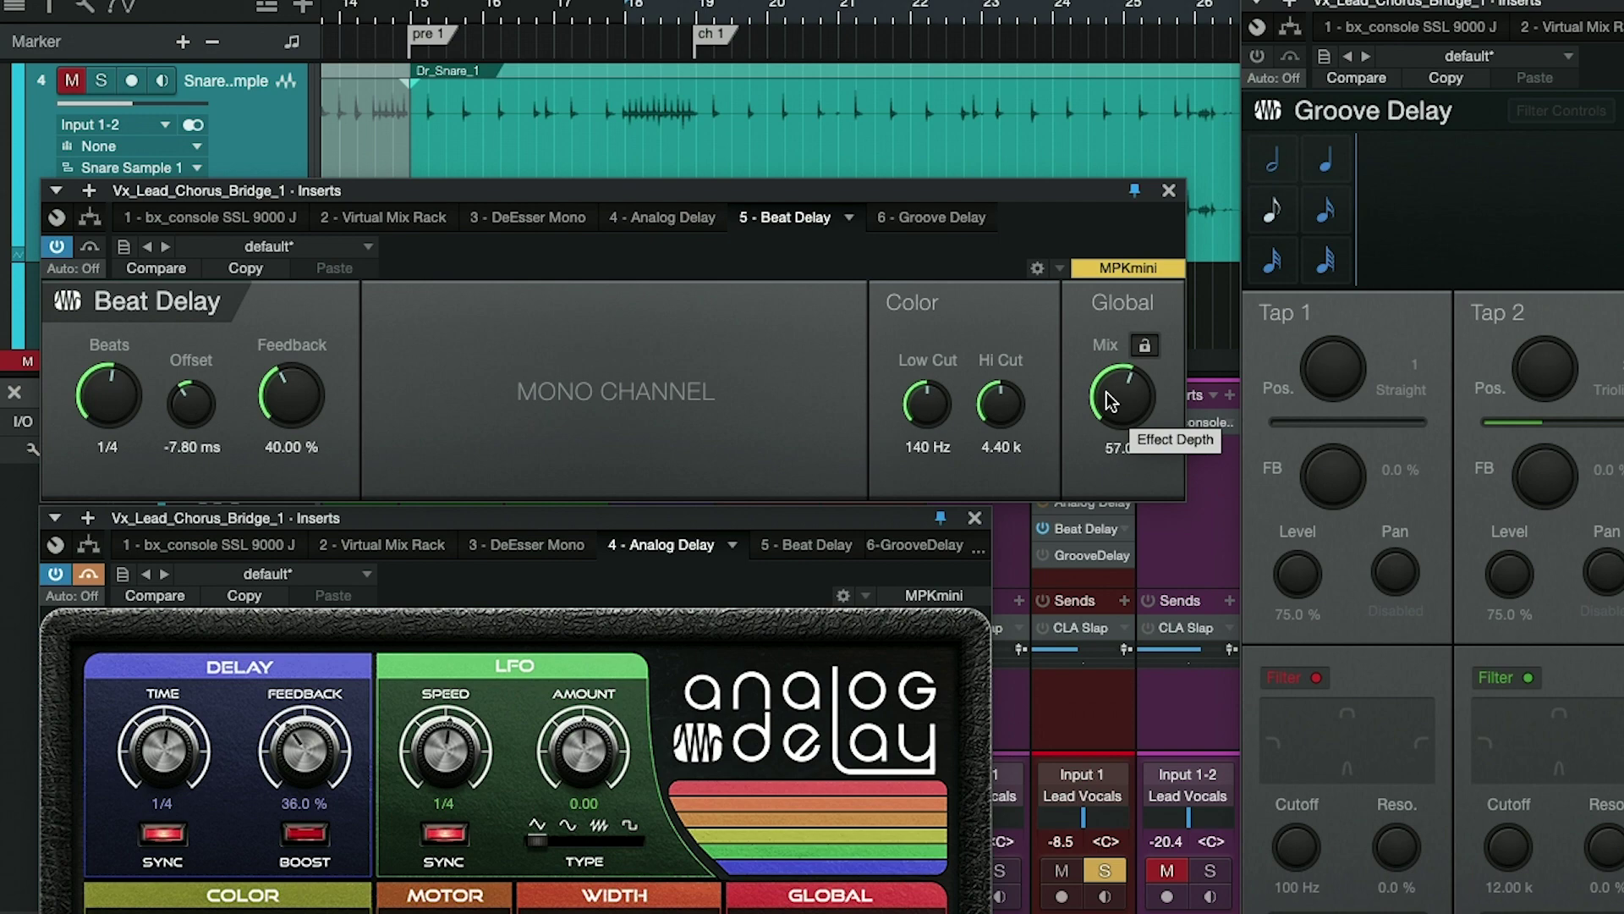
pyautogui.moveTo(1110, 400); pyautogui.dragTo(1105, 454)
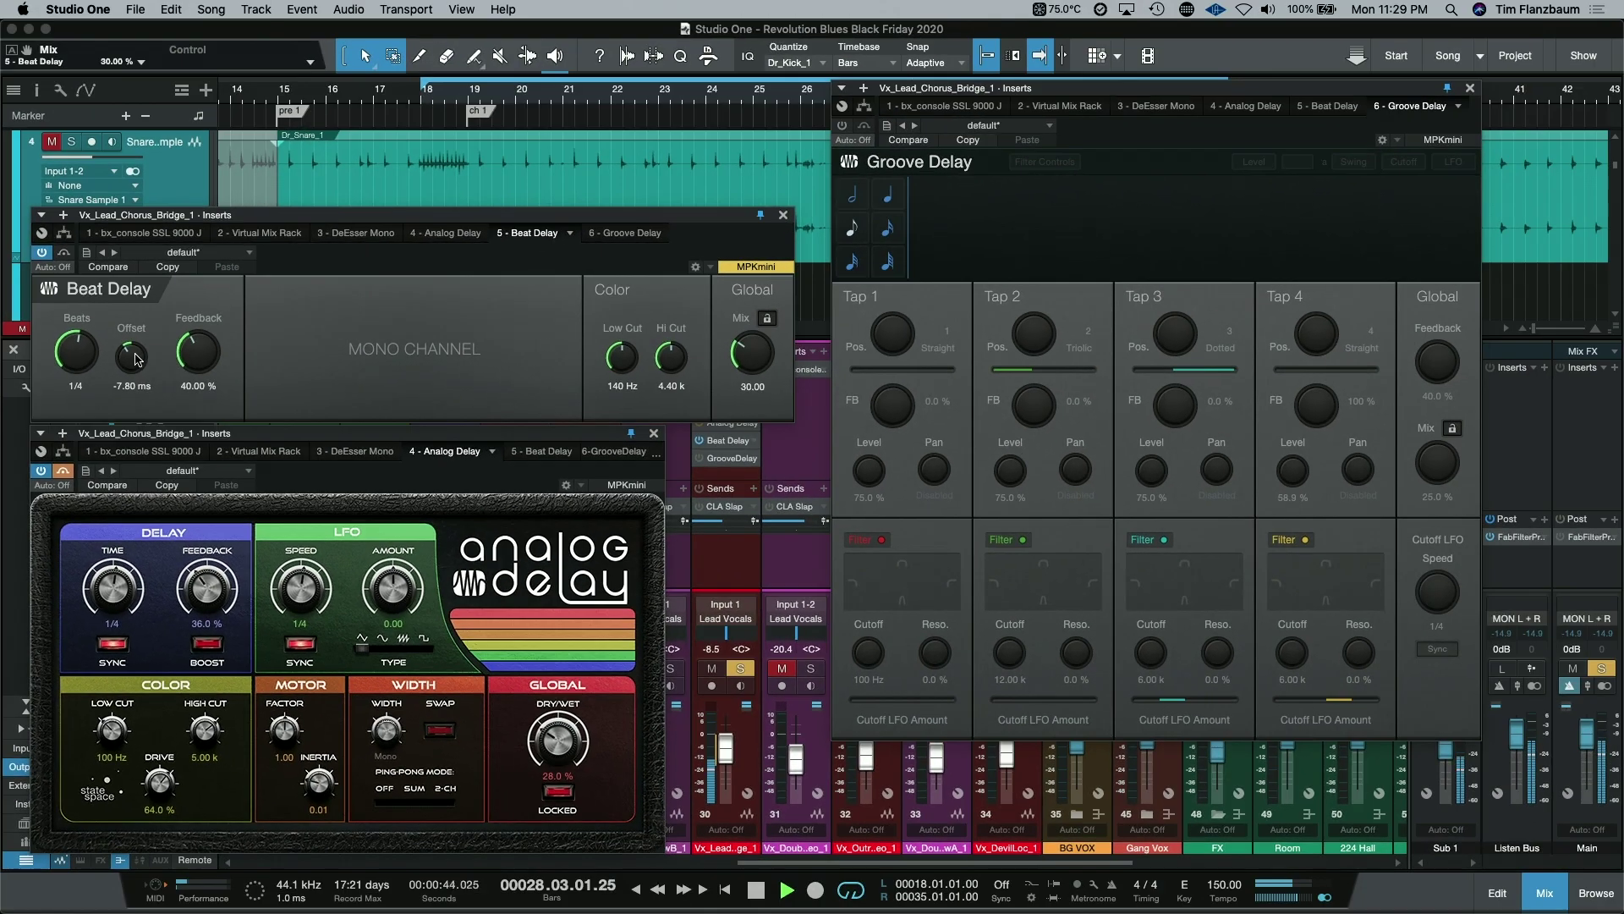
pyautogui.keyDown('super'); pyautogui.click(143, 365); pyautogui.keyUp('super')
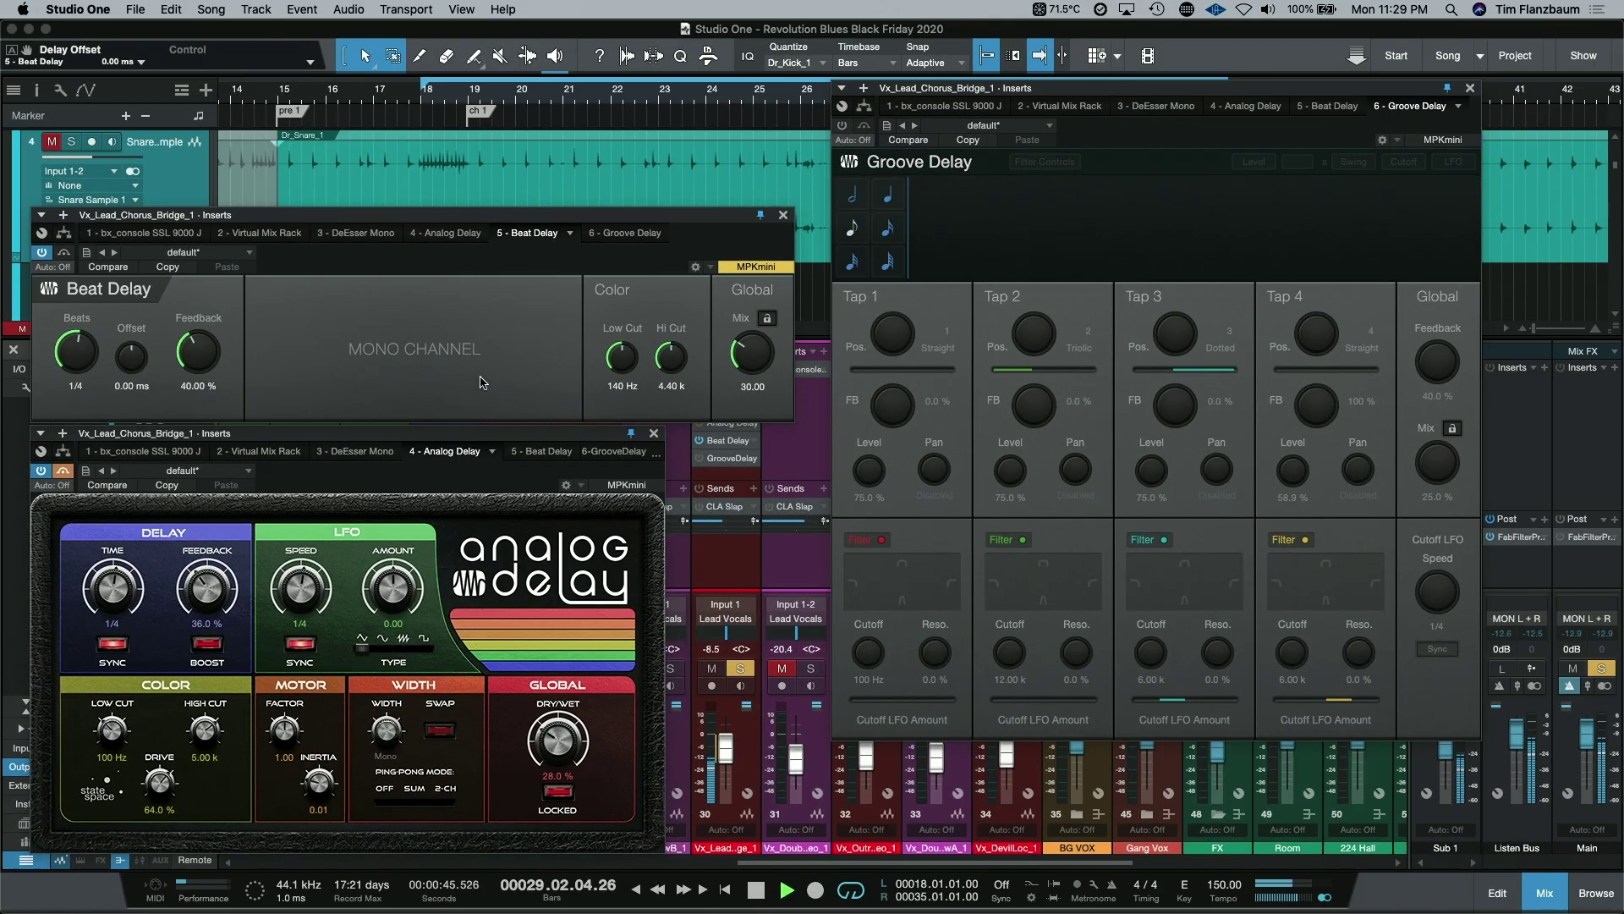
pyautogui.press('space')
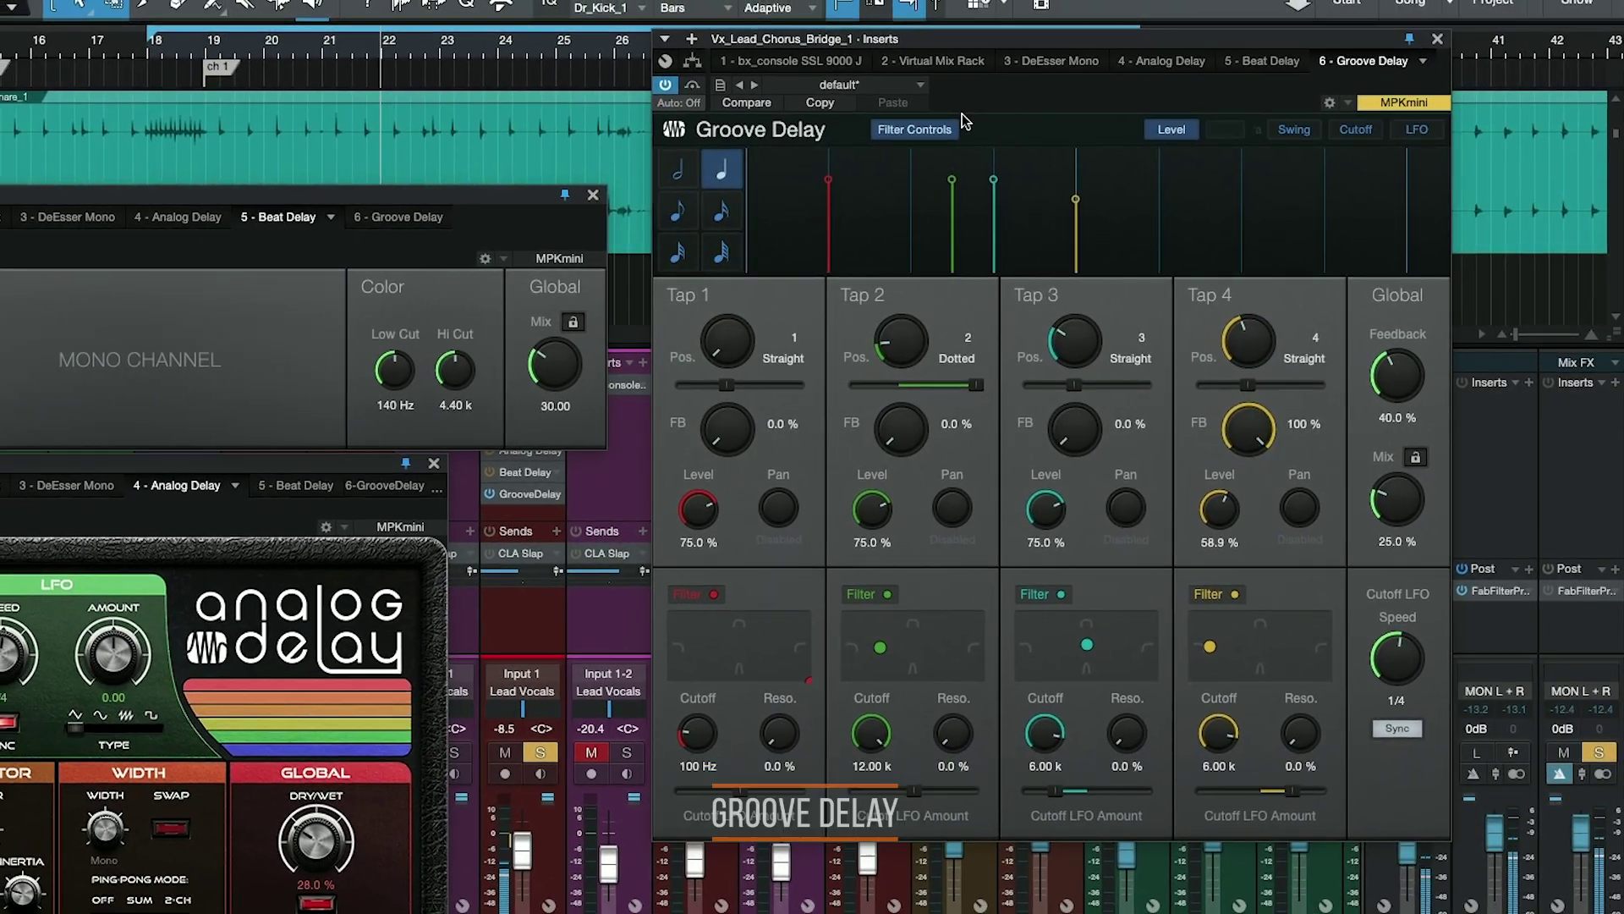
# Step: Audition the Groove Delay with its mix at 69%, reduce the mix to 13.5%, and stop playback
pyautogui.moveTo(1395, 507); pyautogui.dragTo(1373, 407)
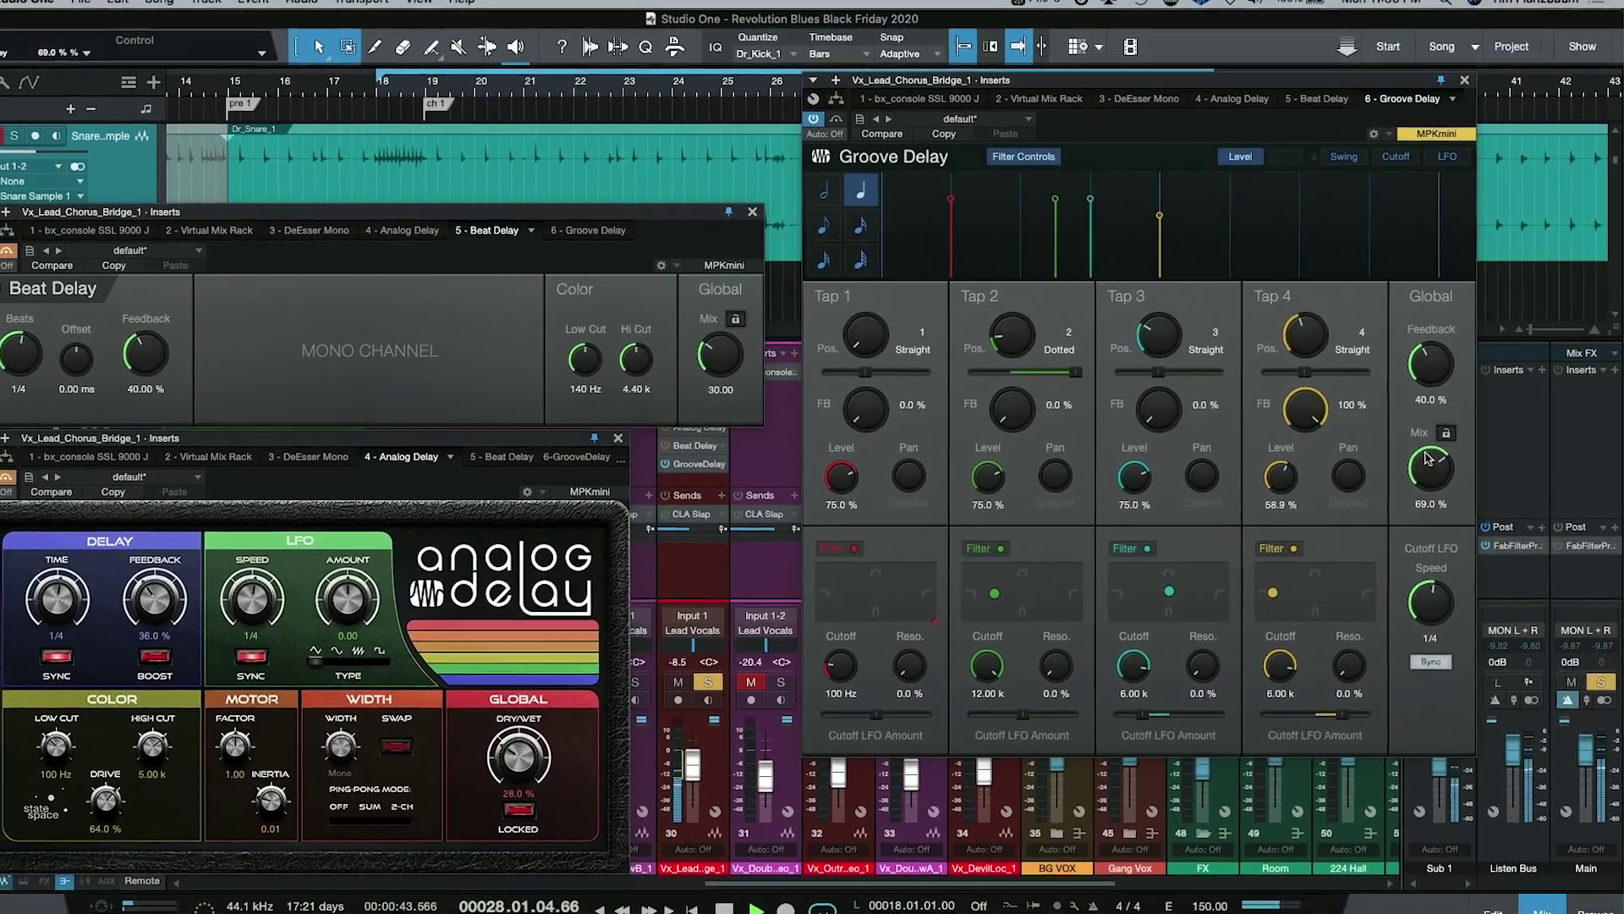
pyautogui.moveTo(1427, 472); pyautogui.dragTo(1424, 531)
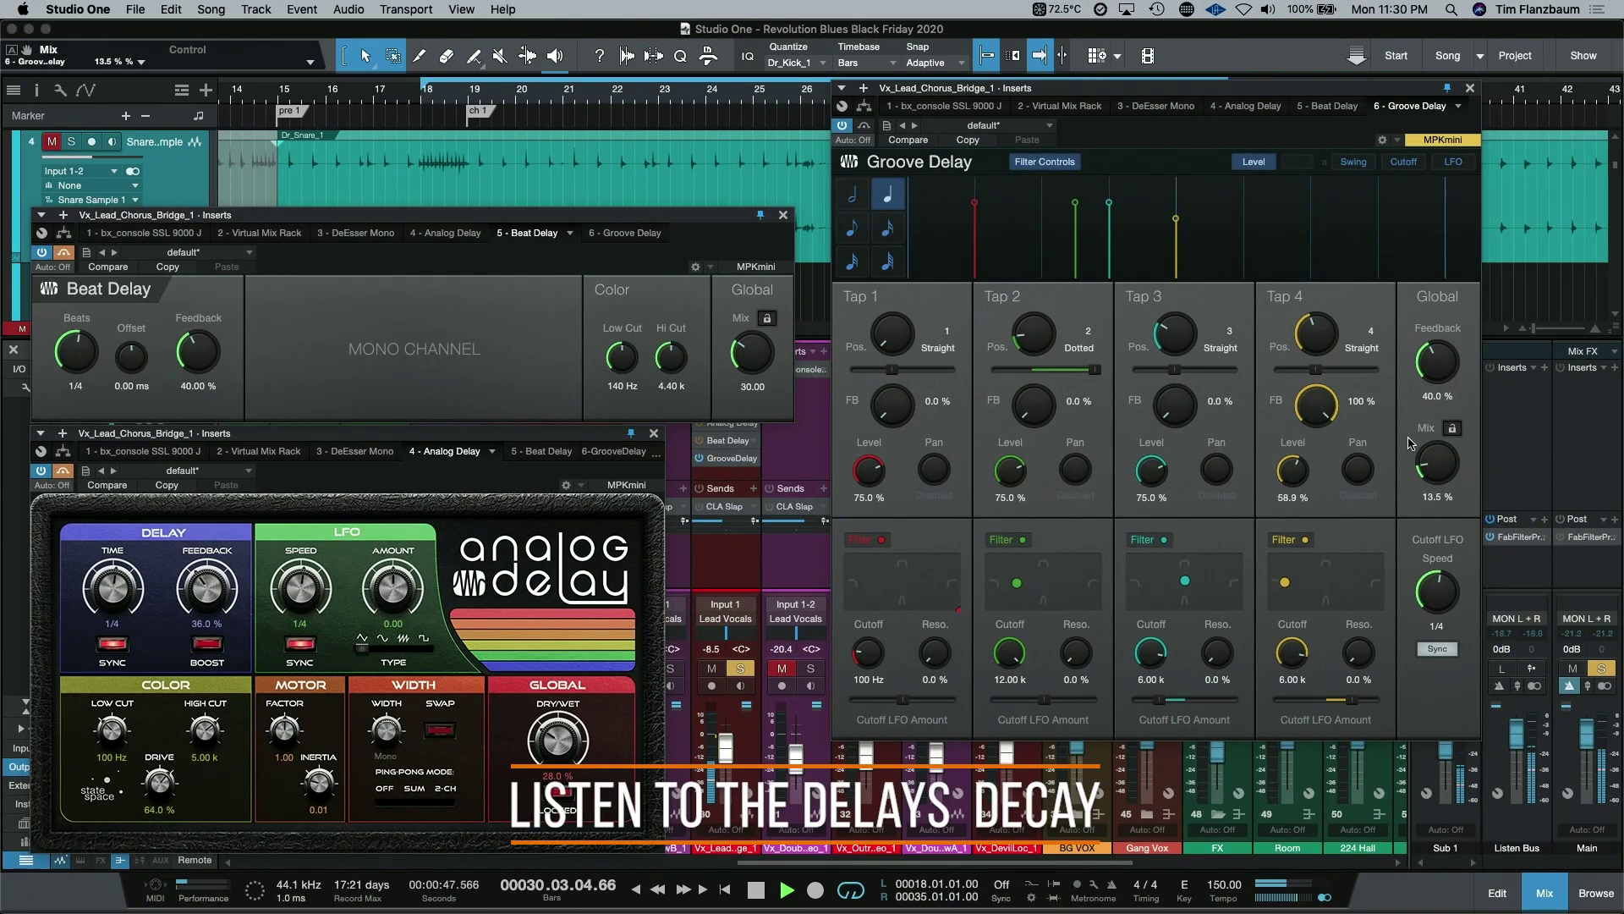
pyautogui.press('space')
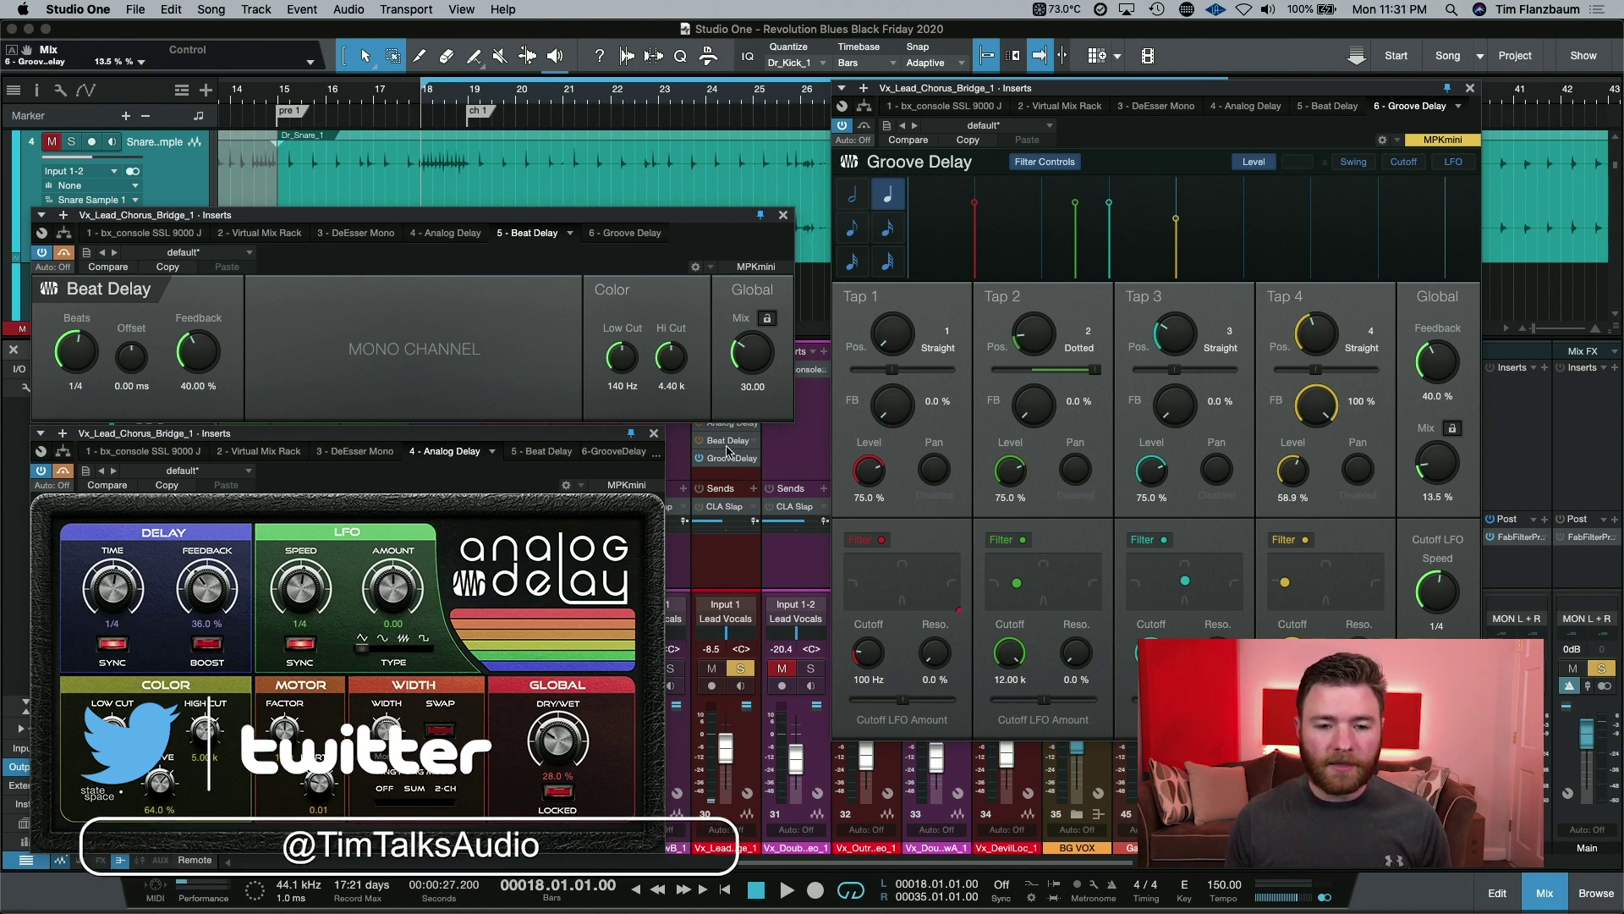
# Step: Open the Beat Delay on the Vx_Double_Stereo track, examine its Ping-Pong and Pong-Factor options, and close it
pyautogui.click(810, 441)
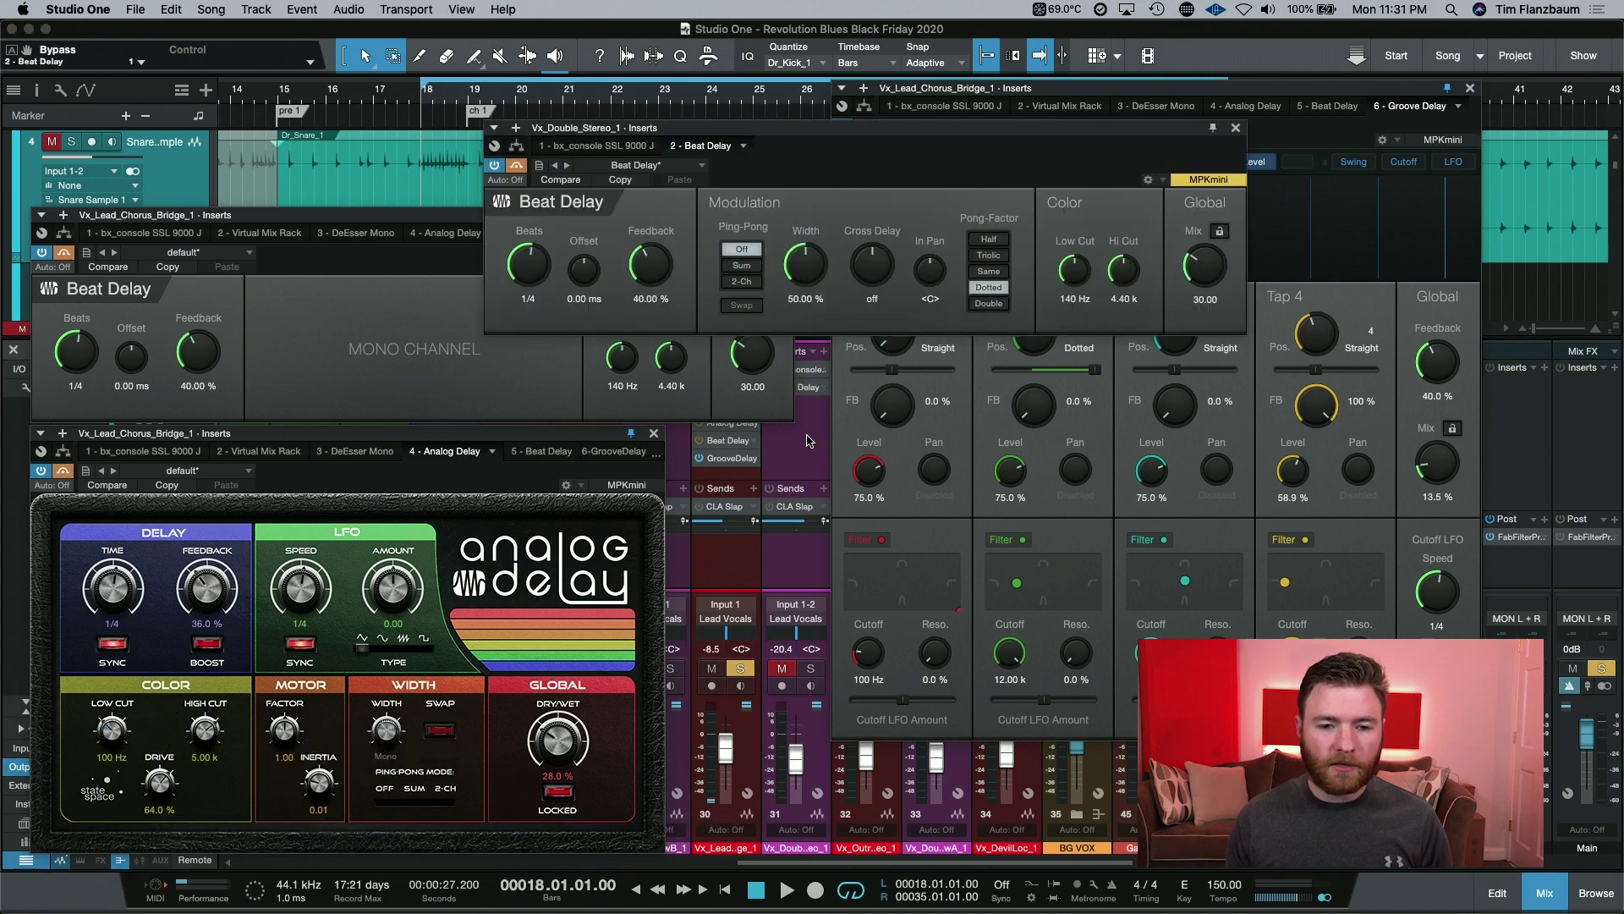
pyautogui.moveTo(800, 135); pyautogui.dragTo(623, 181)
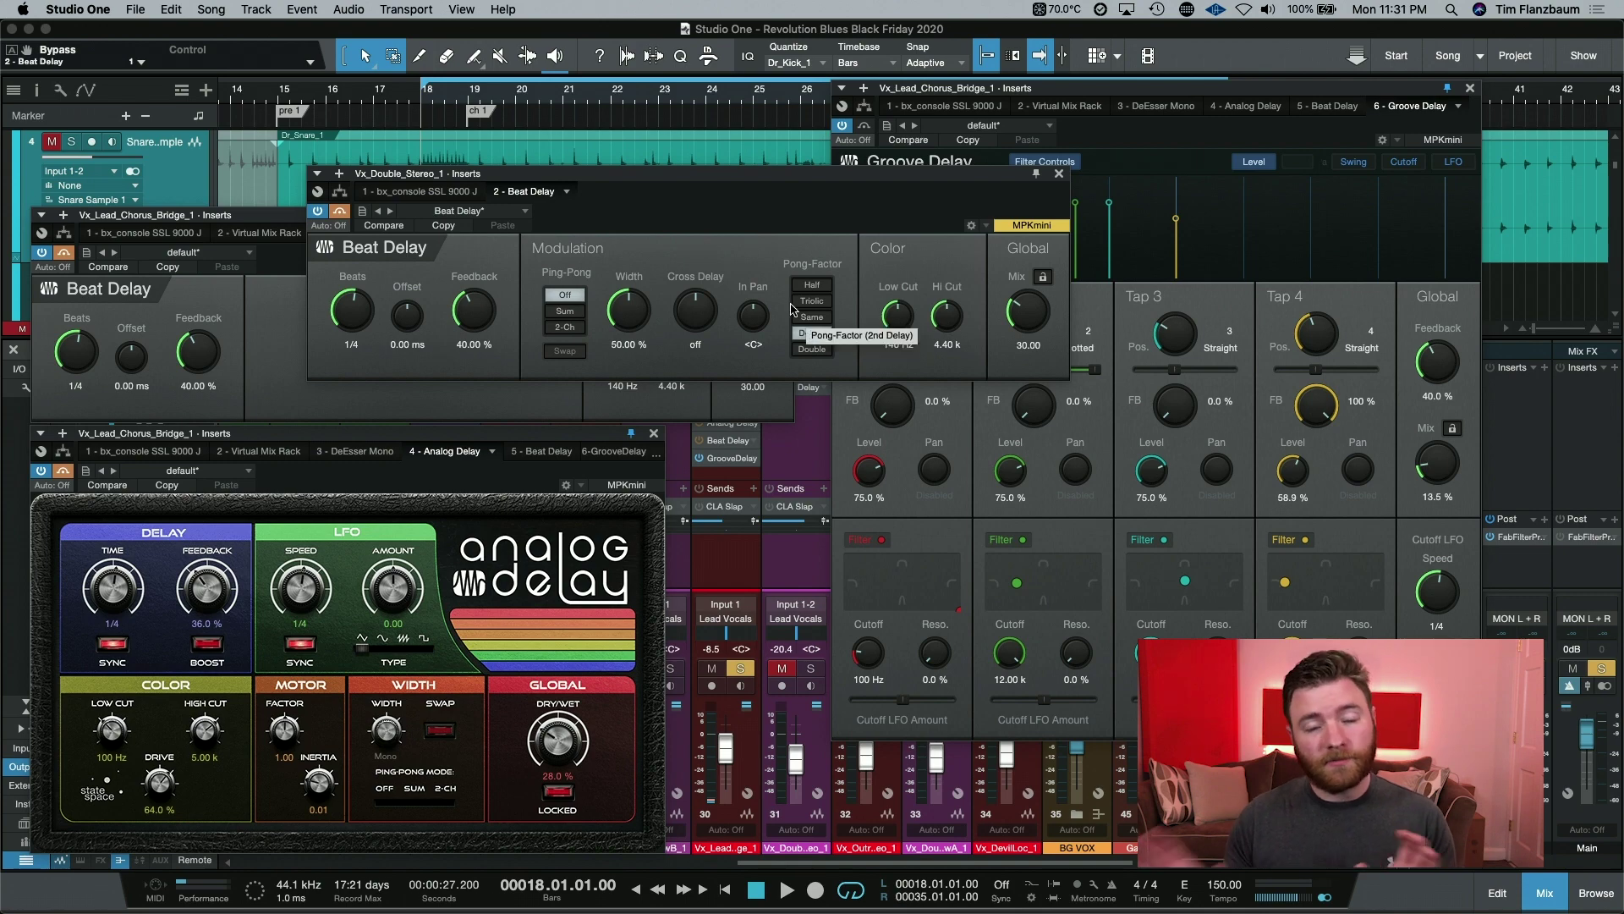
pyautogui.click(1058, 174)
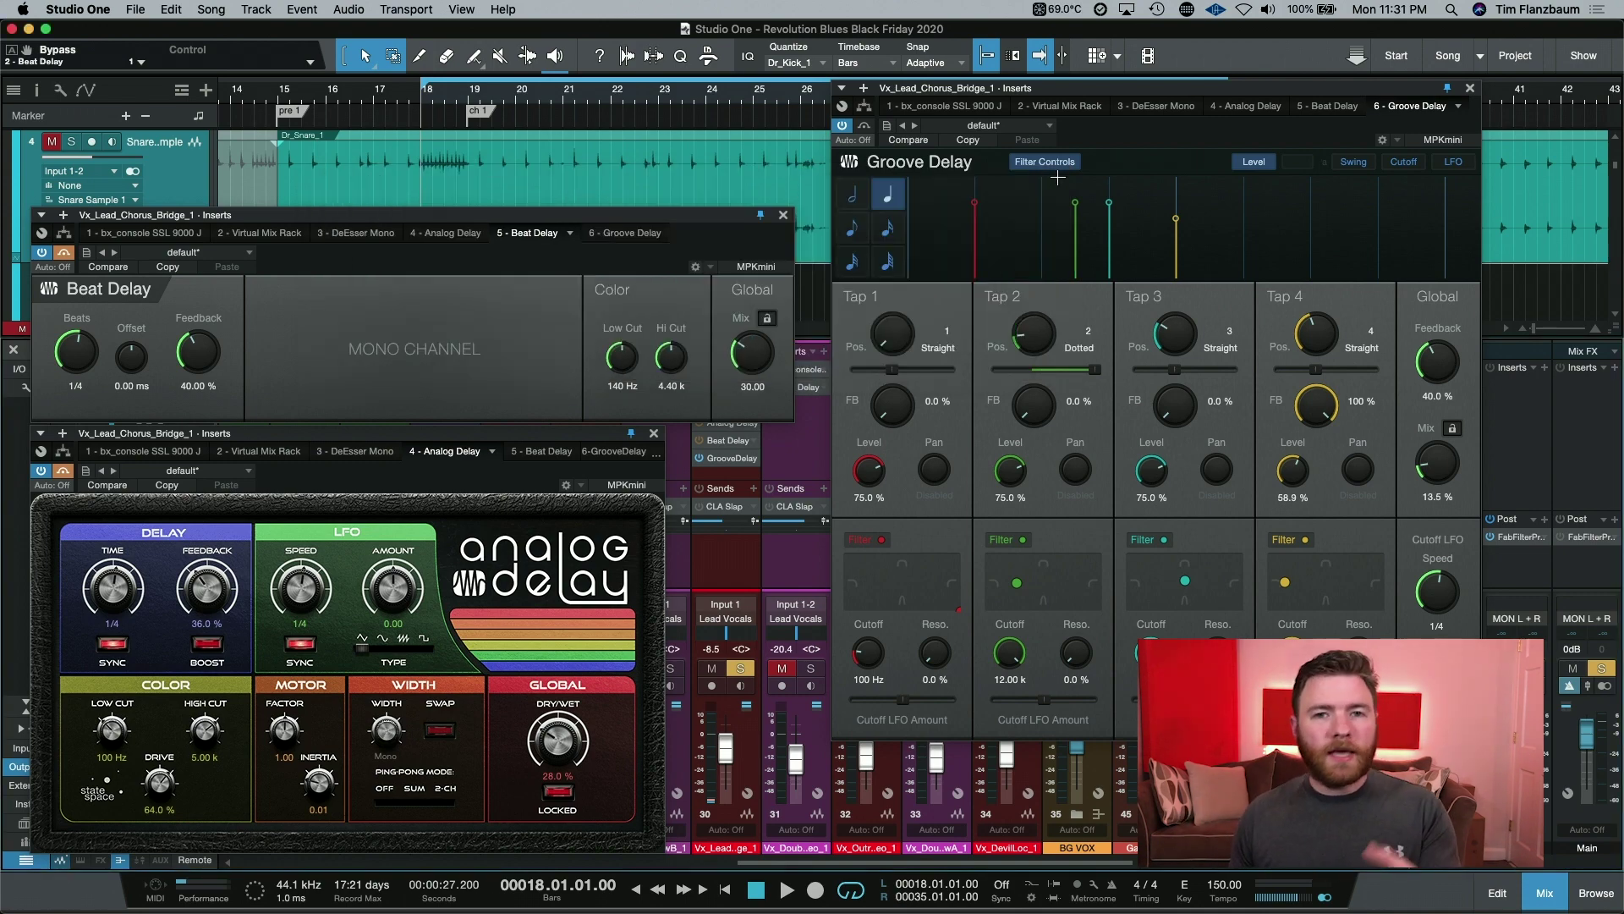